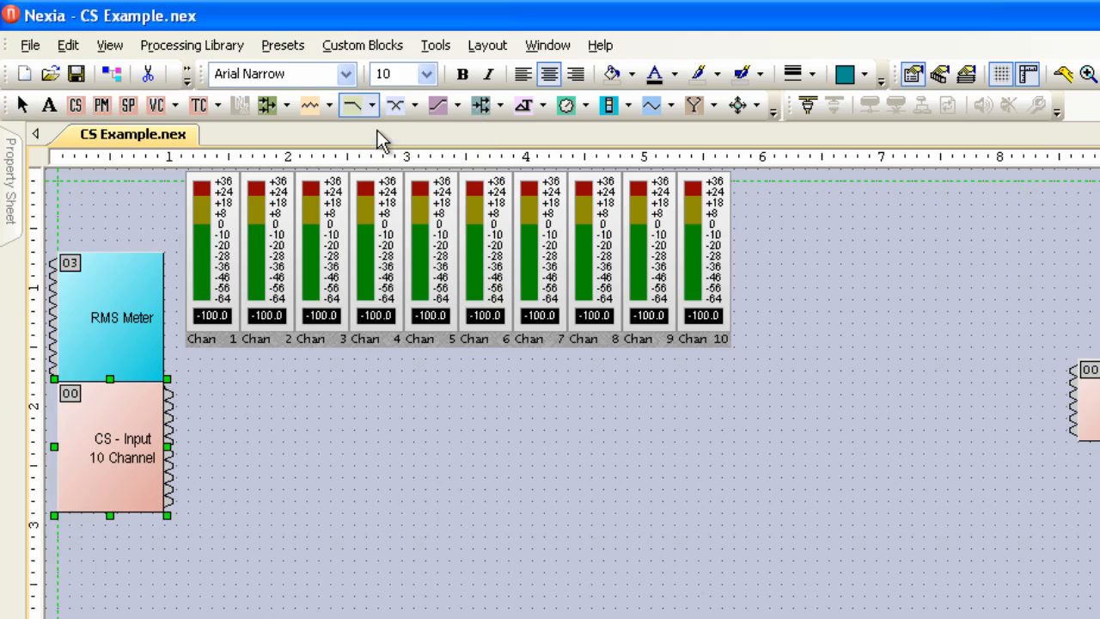
# Place a High Pass Filter block beside the CS input block and a 3 Band Parametric Equalizer block after it.
pyautogui.click(277, 397)
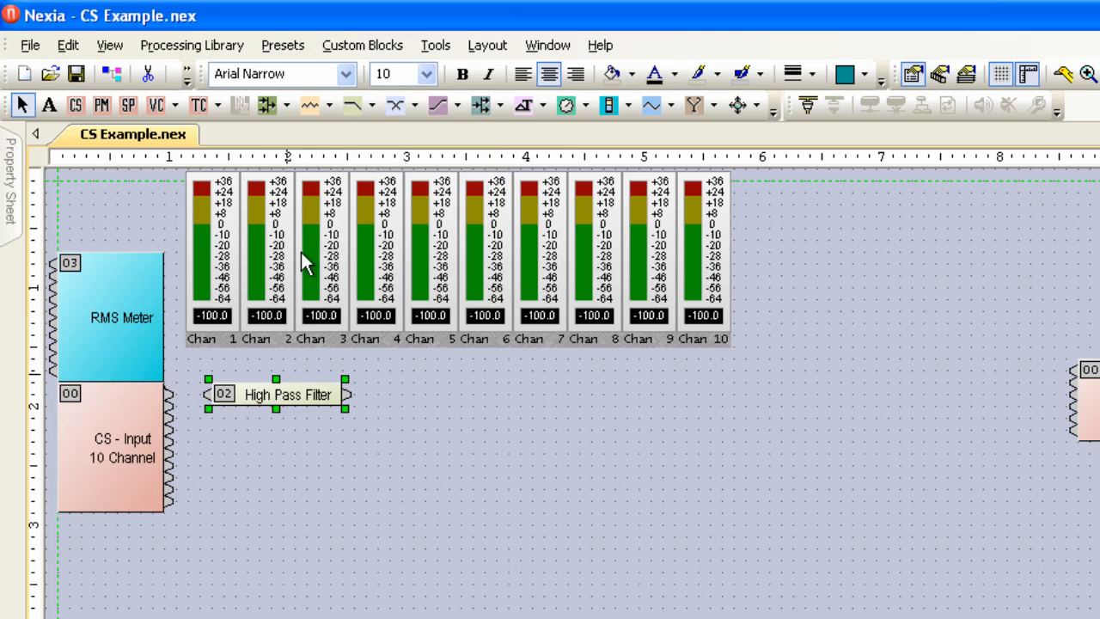
pyautogui.click(329, 103)
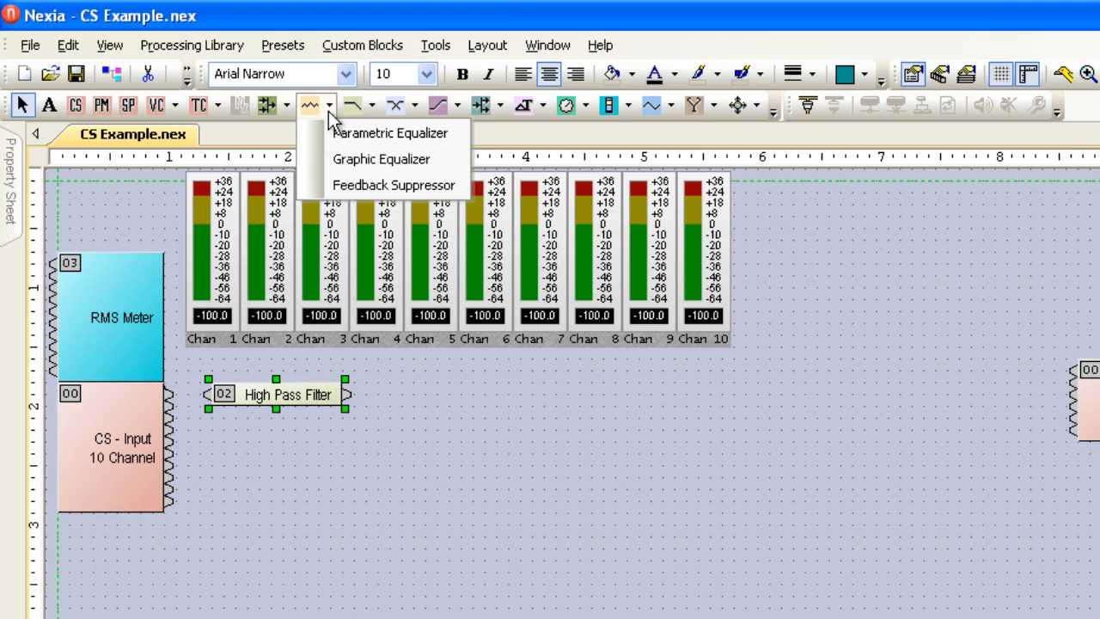
pyautogui.click(353, 133)
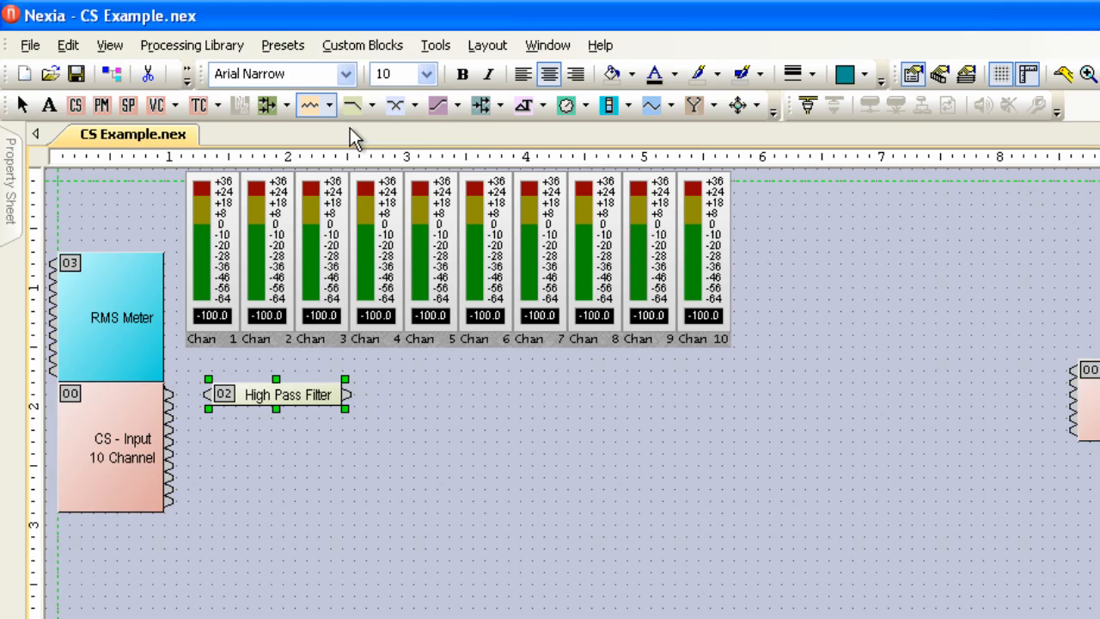
pyautogui.click(462, 393)
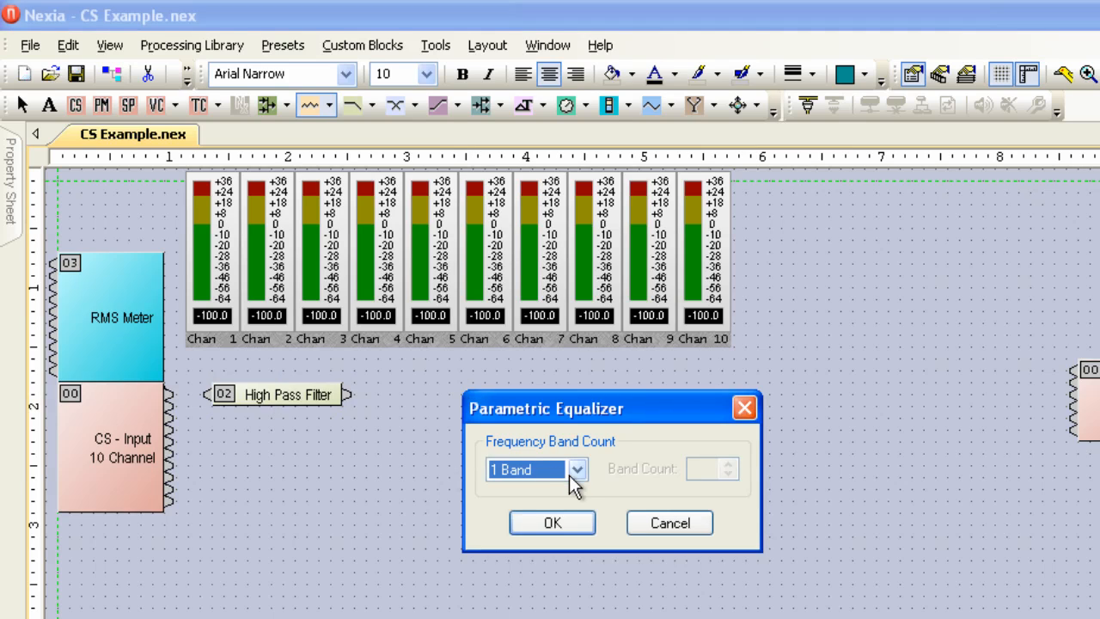
pyautogui.click(577, 471)
pyautogui.click(531, 507)
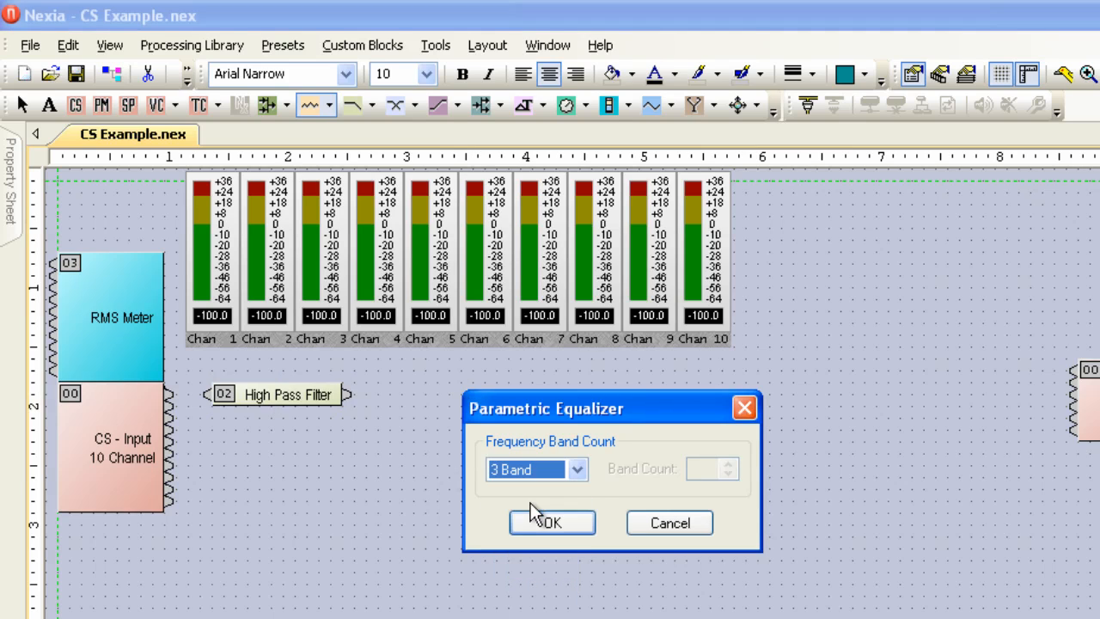
pyautogui.click(538, 521)
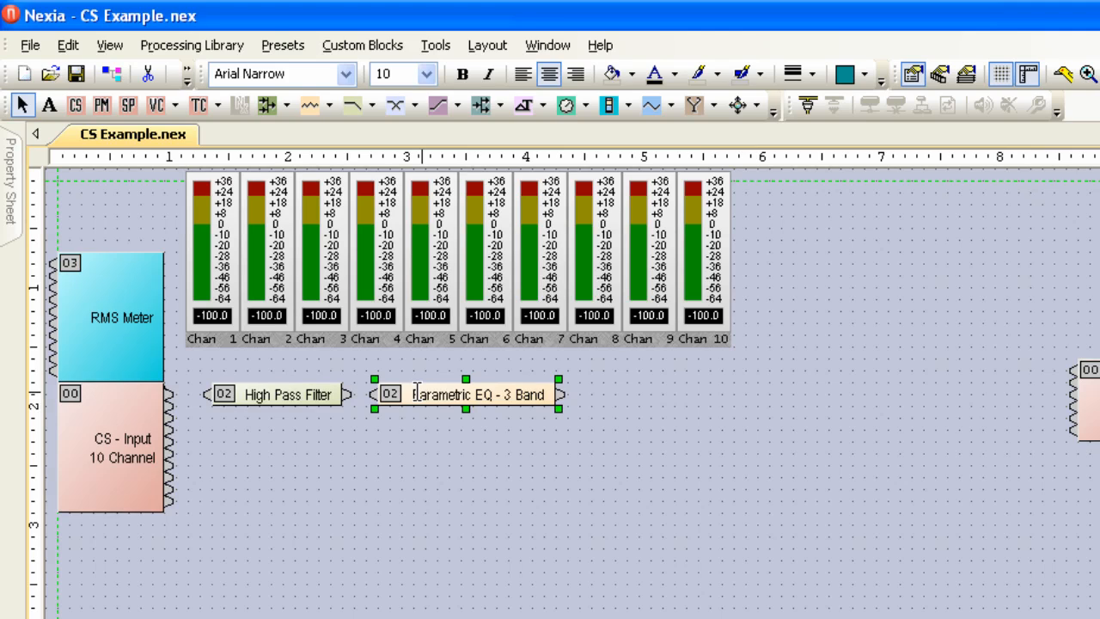
# Add a Leveler block after the Parametric EQ and align it in the same row.
pyautogui.click(460, 104)
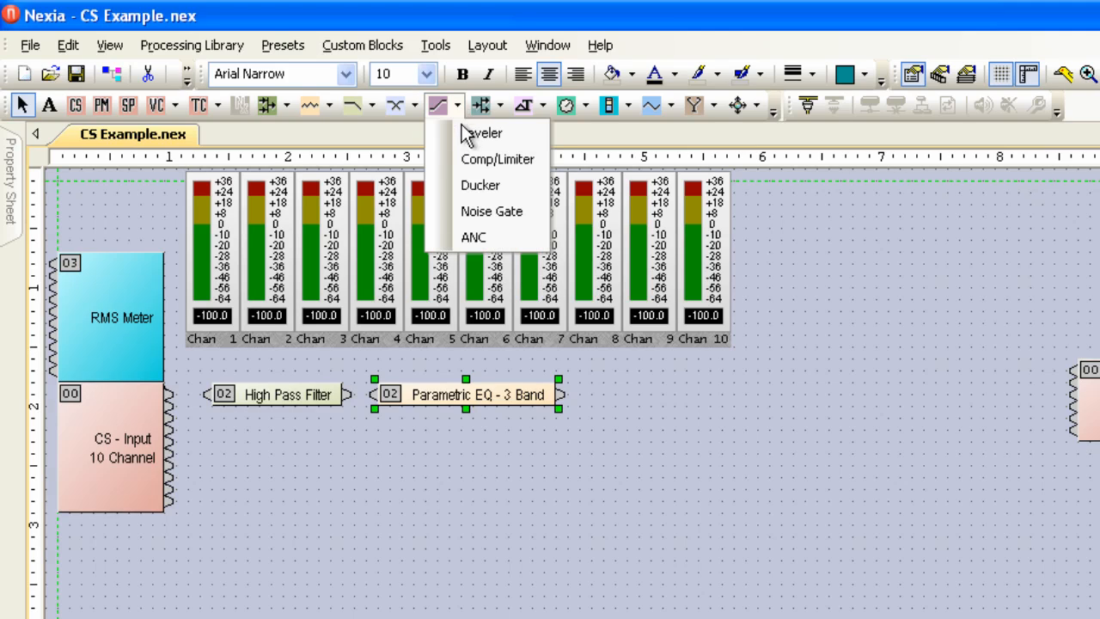
pyautogui.click(481, 133)
pyautogui.click(668, 386)
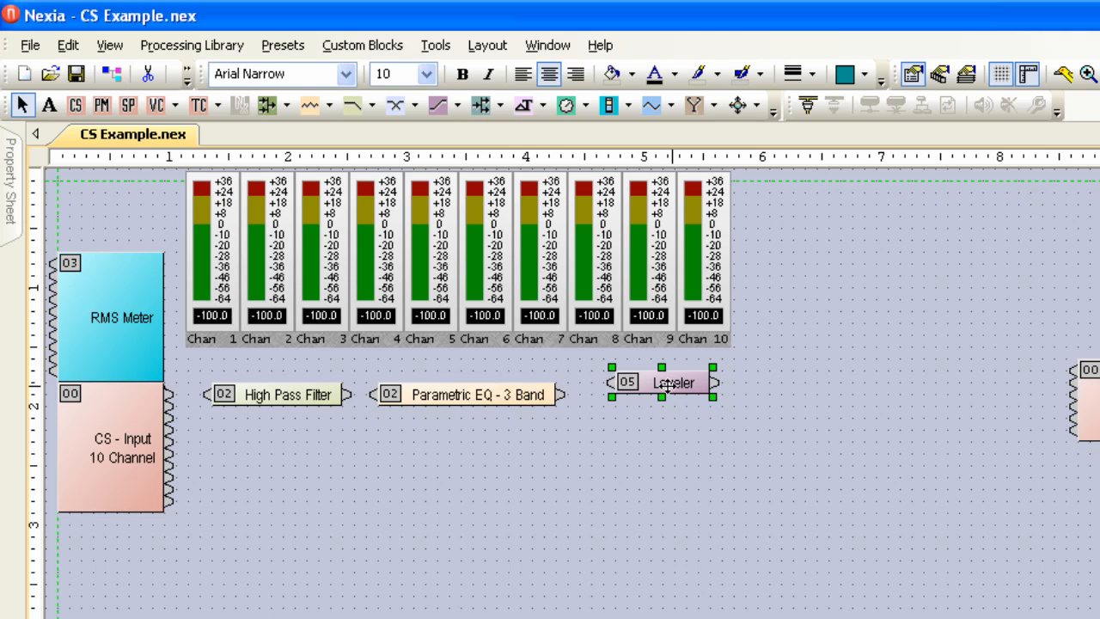
pyautogui.moveTo(662, 383); pyautogui.dragTo(626, 393)
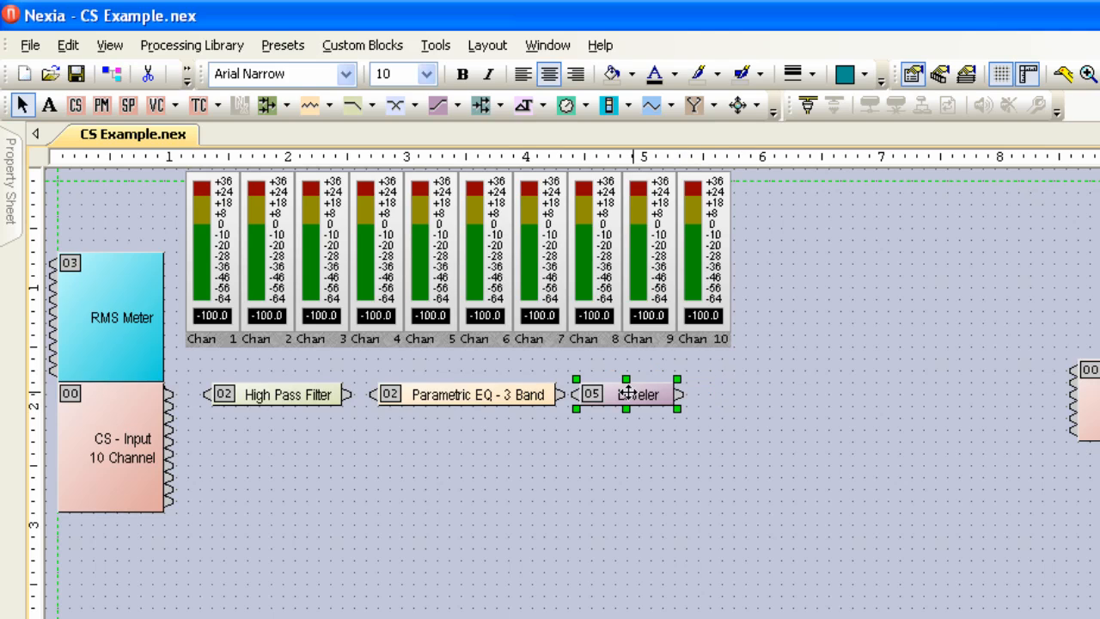
# Wire the first CS input channel through the High Pass Filter and the Parametric EQ to the Leveler.
pyautogui.click(559, 393)
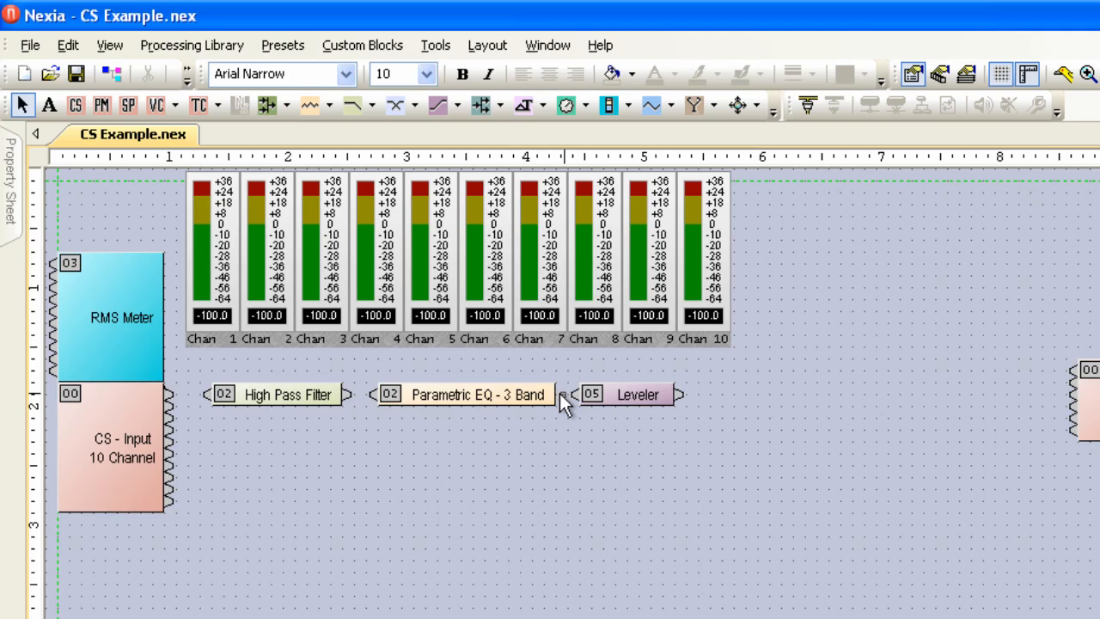
pyautogui.moveTo(559, 393); pyautogui.dragTo(571, 398)
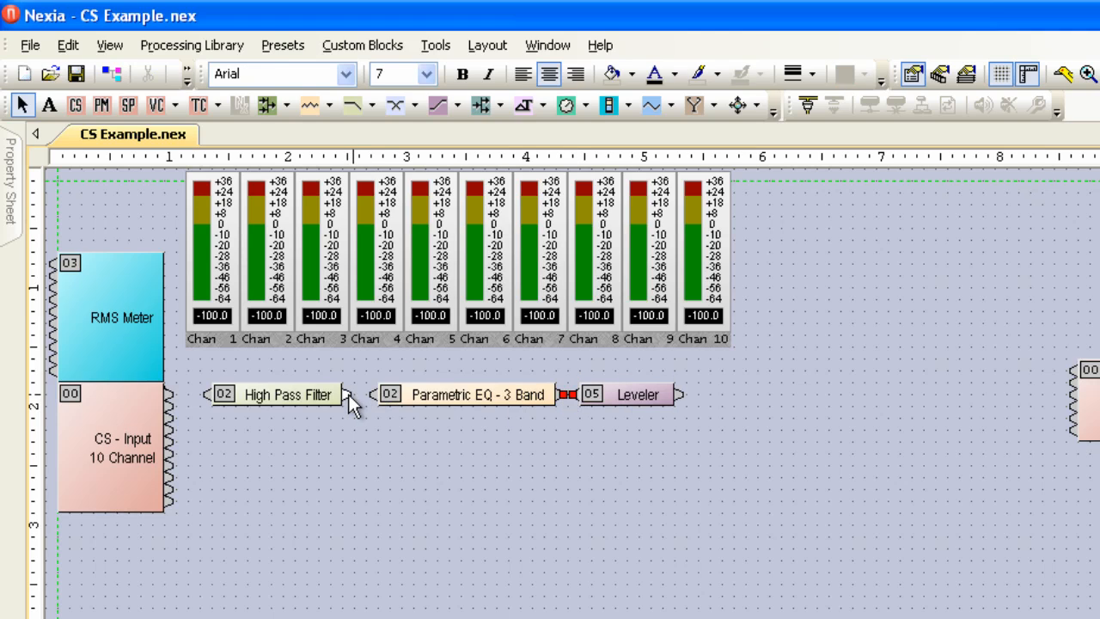
pyautogui.moveTo(348, 394); pyautogui.dragTo(366, 397)
pyautogui.click(204, 393)
pyautogui.moveTo(205, 392); pyautogui.dragTo(170, 394)
# Configure the High Pass Filter with a BW 18 slope and a 125 Hz cutoff frequency, and close its settings.
pyautogui.click(253, 391)
pyautogui.doubleClick(254, 392)
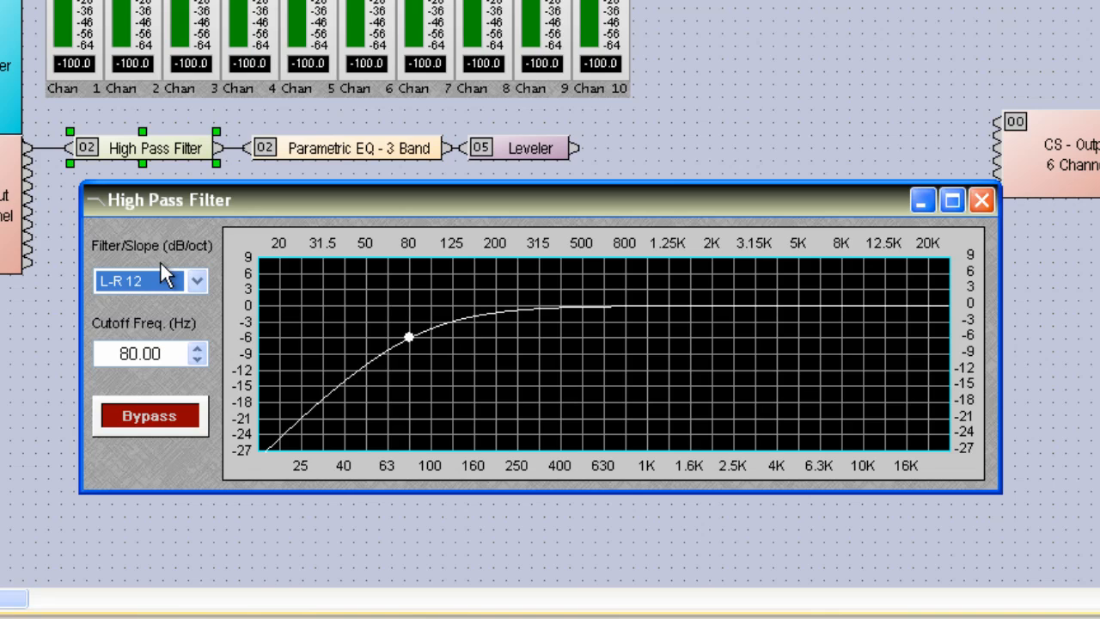
pyautogui.click(410, 335)
pyautogui.moveTo(410, 339)
pyautogui.click(200, 277)
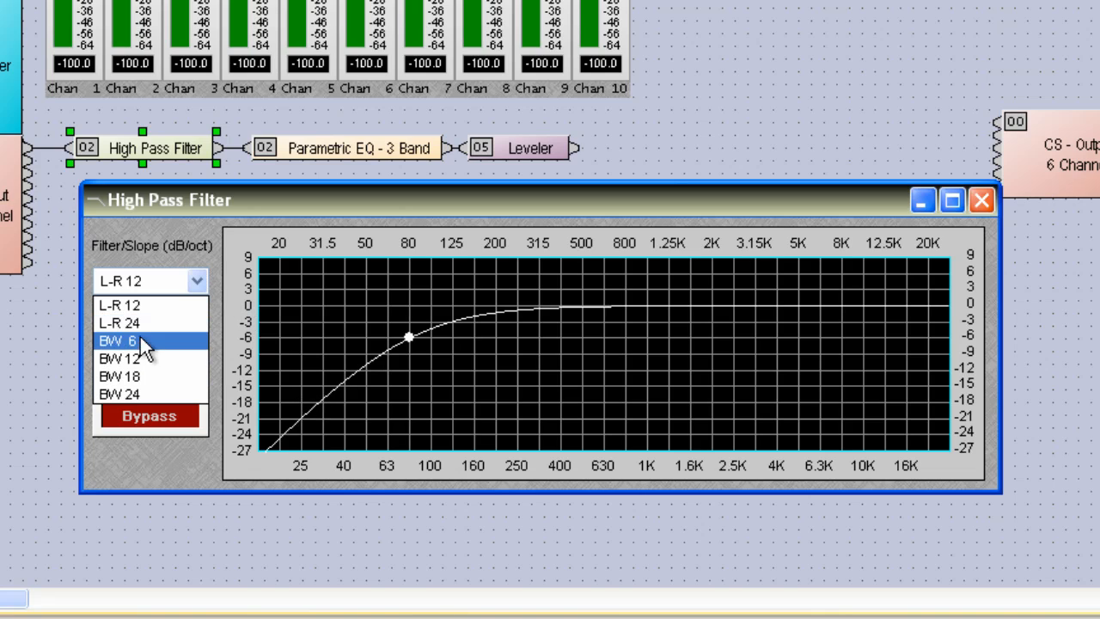
pyautogui.click(146, 377)
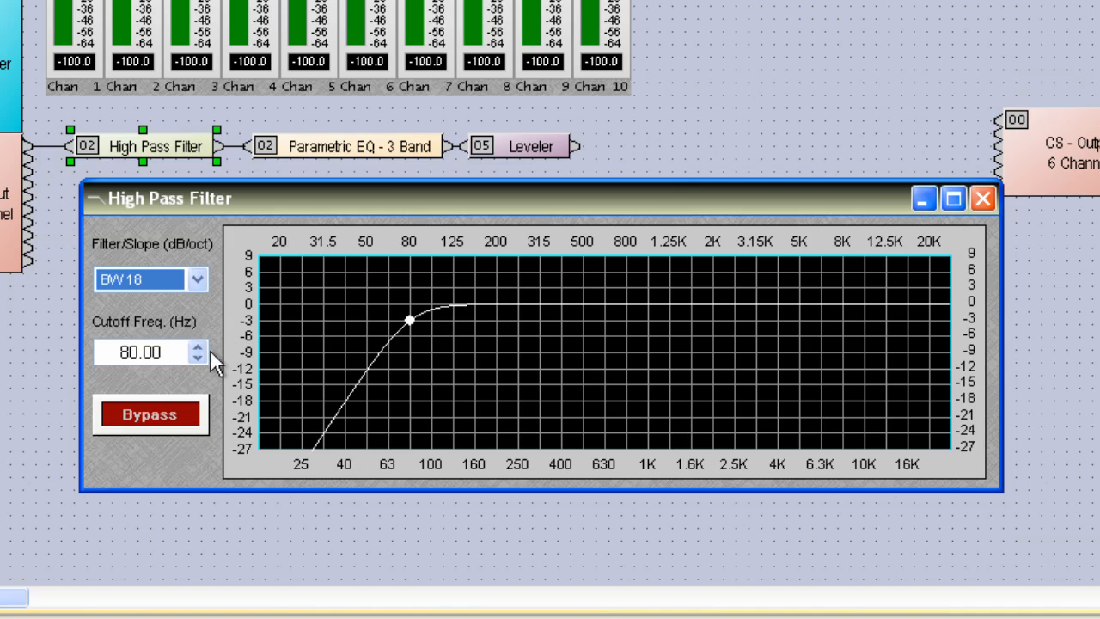
pyautogui.moveTo(200, 349); pyautogui.dragTo(199, 348)
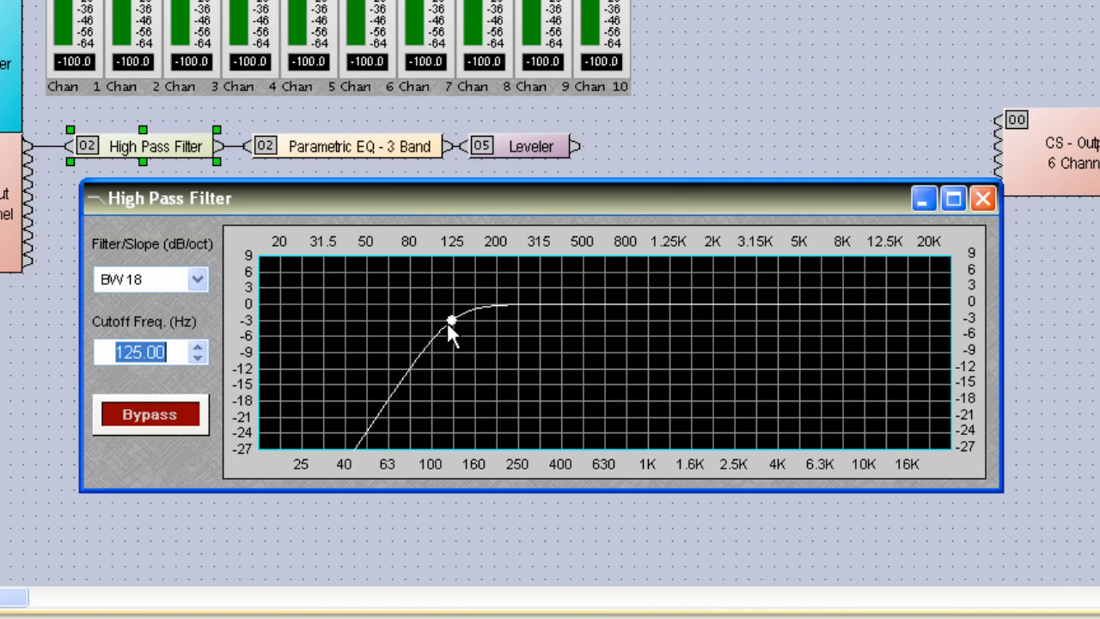
pyautogui.moveTo(448, 325)
pyautogui.click(986, 198)
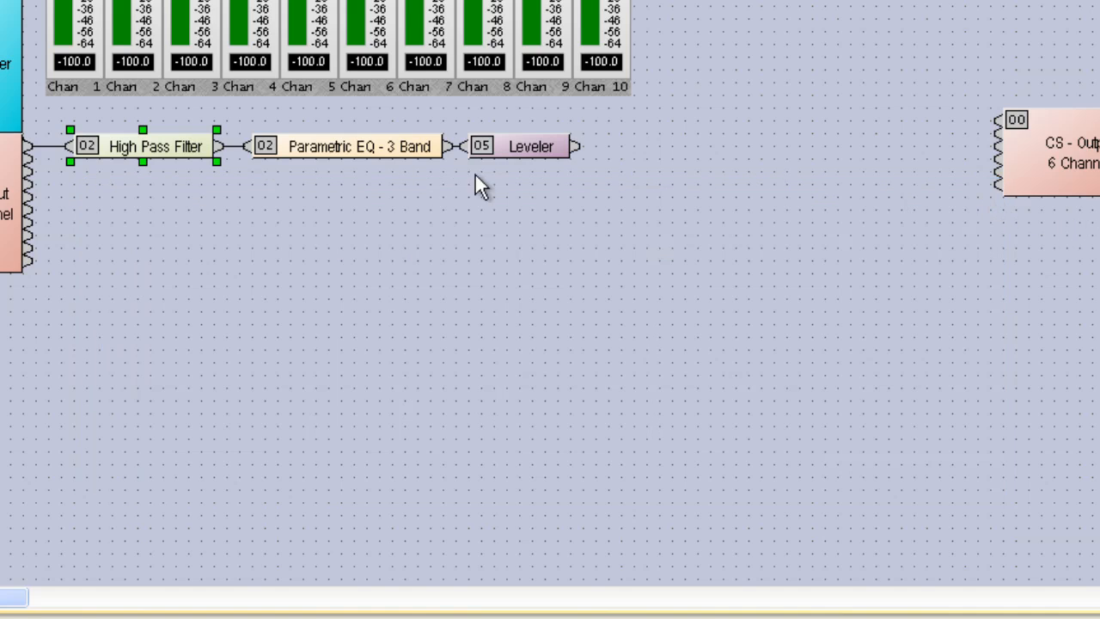
# In the Parametric EQ, shape band 2 as a wide cut of about -2.8 dB near 507 Hz with a 1.686-octave bandwidth.
pyautogui.doubleClick(335, 153)
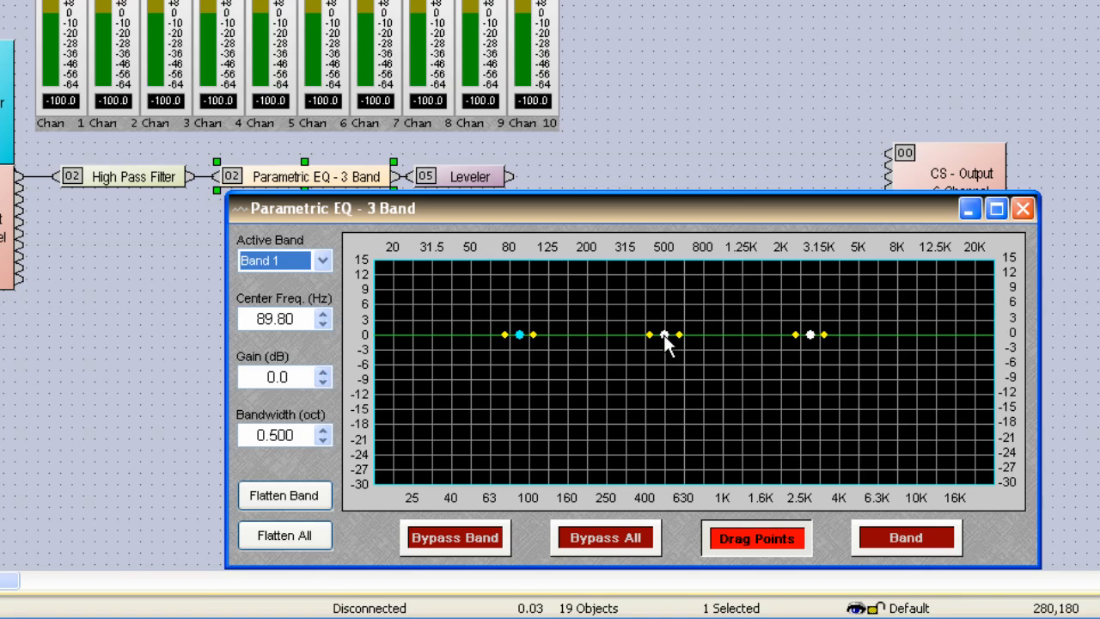
pyautogui.moveTo(664, 335)
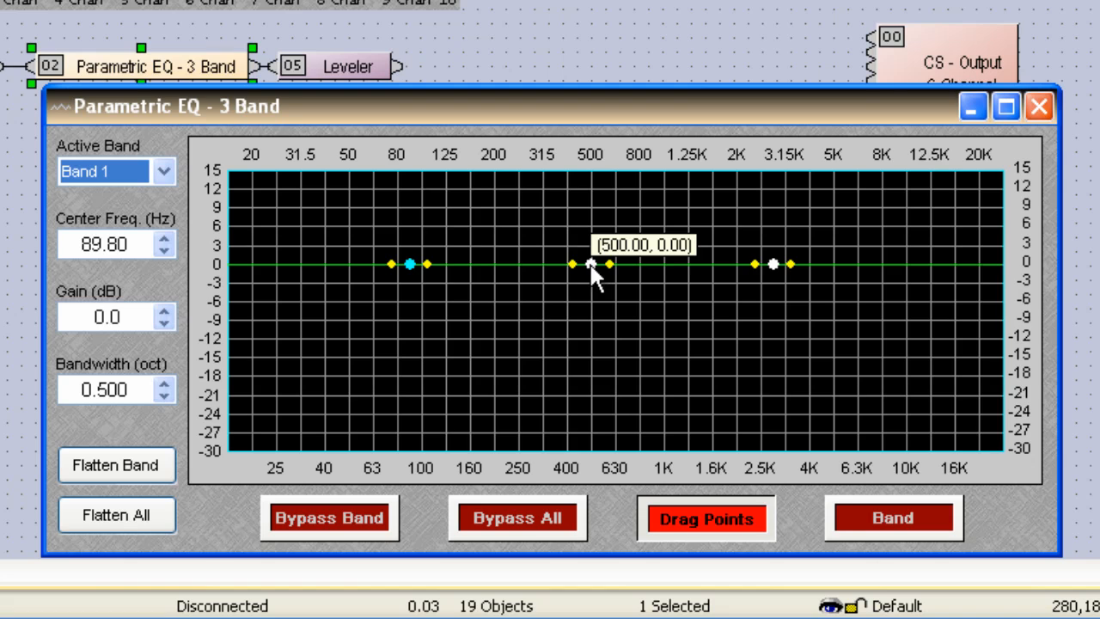
pyautogui.moveTo(589, 261); pyautogui.dragTo(590, 293)
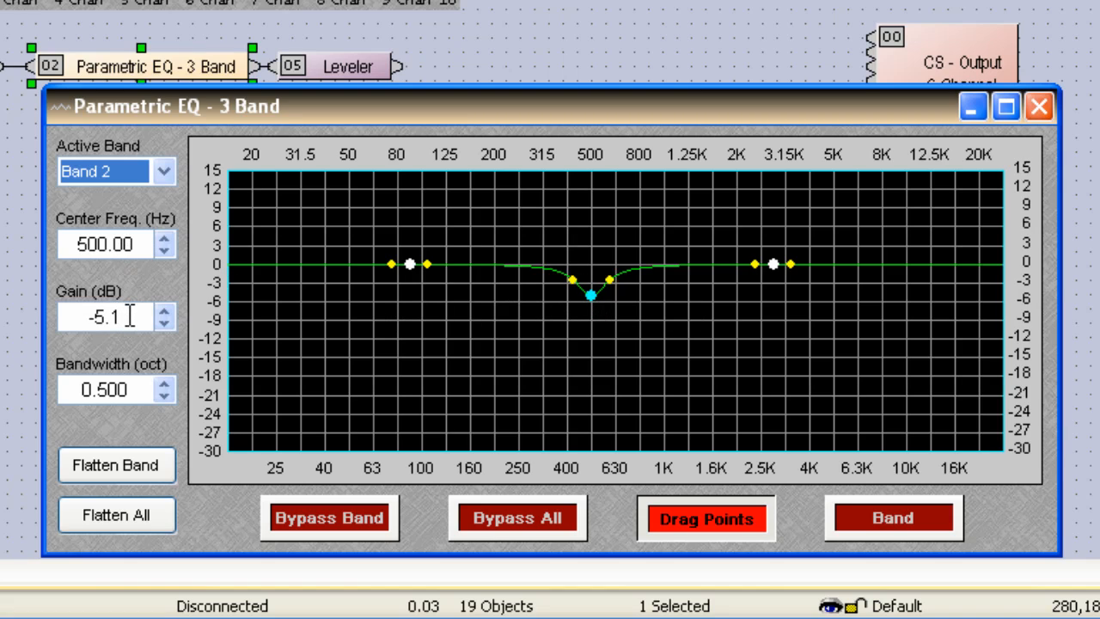
pyautogui.moveTo(594, 289)
pyautogui.mouseDown()
pyautogui.moveTo(592, 206)
pyautogui.moveTo(588, 308)
pyautogui.mouseUp()
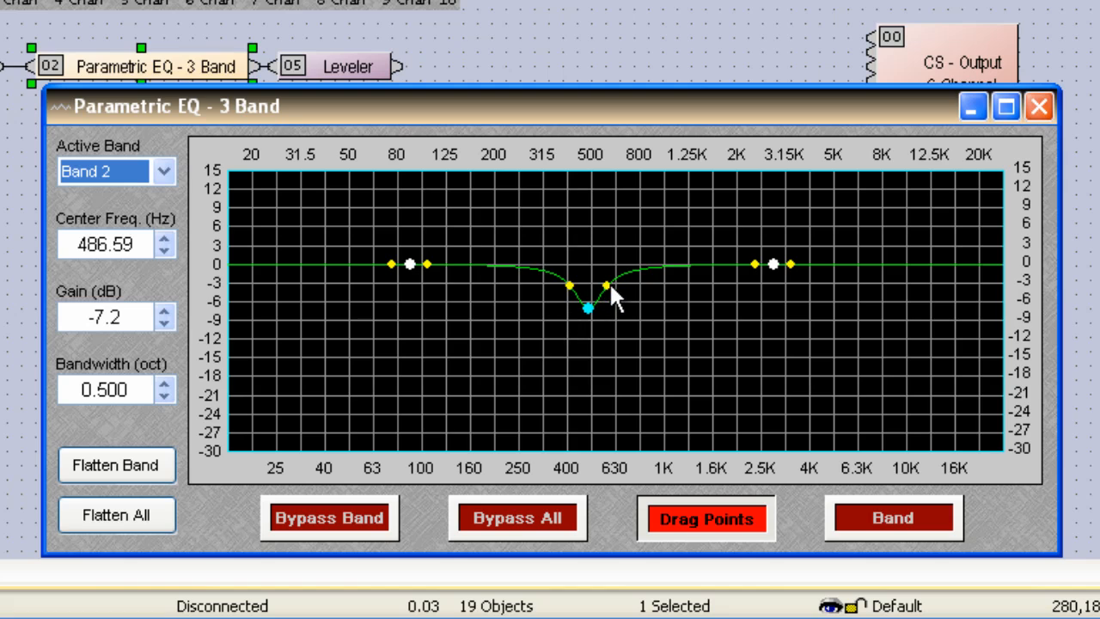
pyautogui.moveTo(611, 287)
pyautogui.mouseDown()
pyautogui.moveTo(652, 288)
pyautogui.moveTo(597, 277)
pyautogui.moveTo(597, 292)
pyautogui.mouseUp()
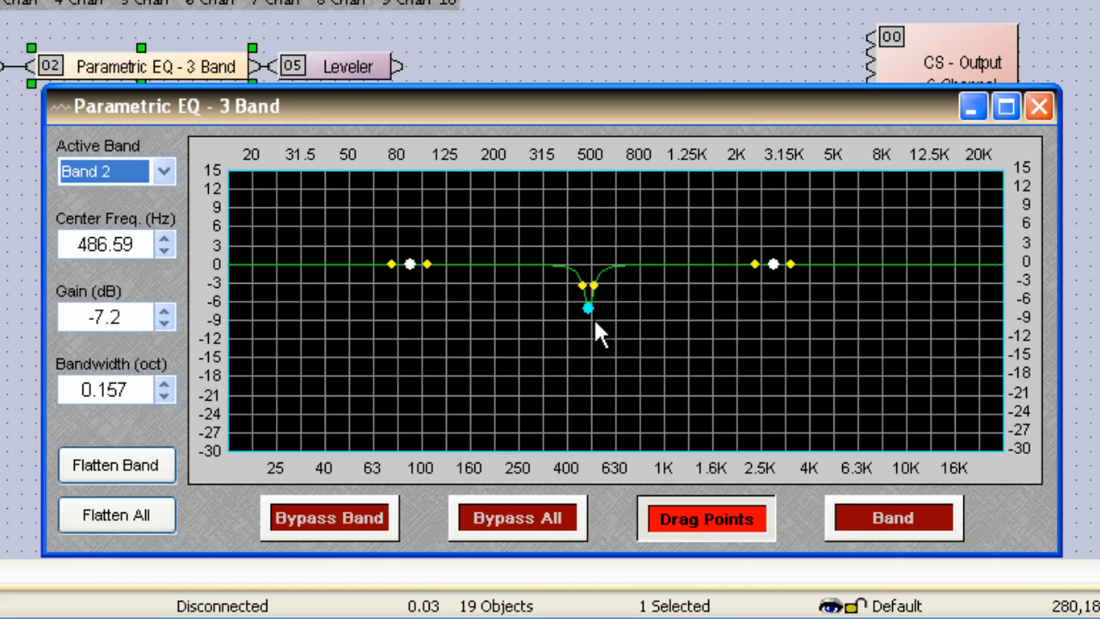
pyautogui.moveTo(590, 308); pyautogui.dragTo(590, 325)
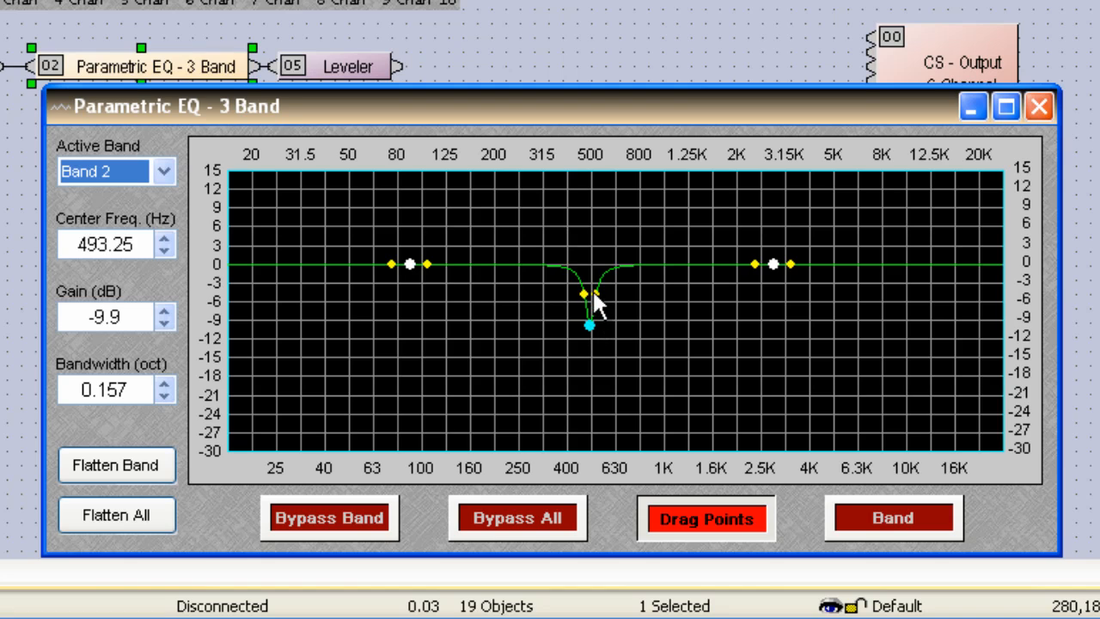
pyautogui.moveTo(598, 294); pyautogui.dragTo(652, 294)
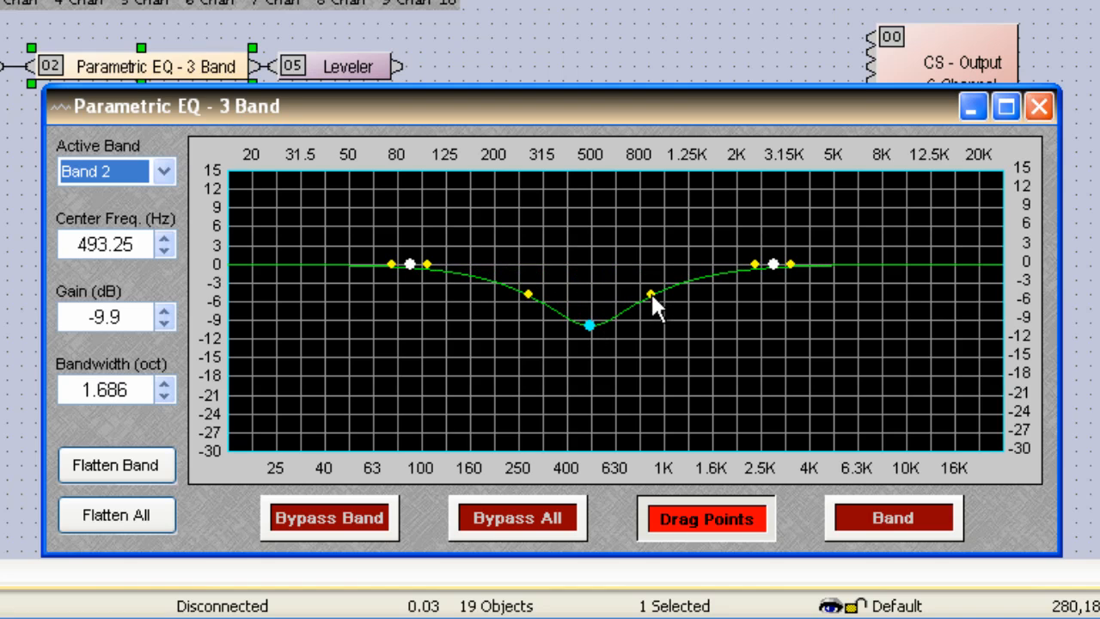
pyautogui.moveTo(591, 324); pyautogui.dragTo(592, 281)
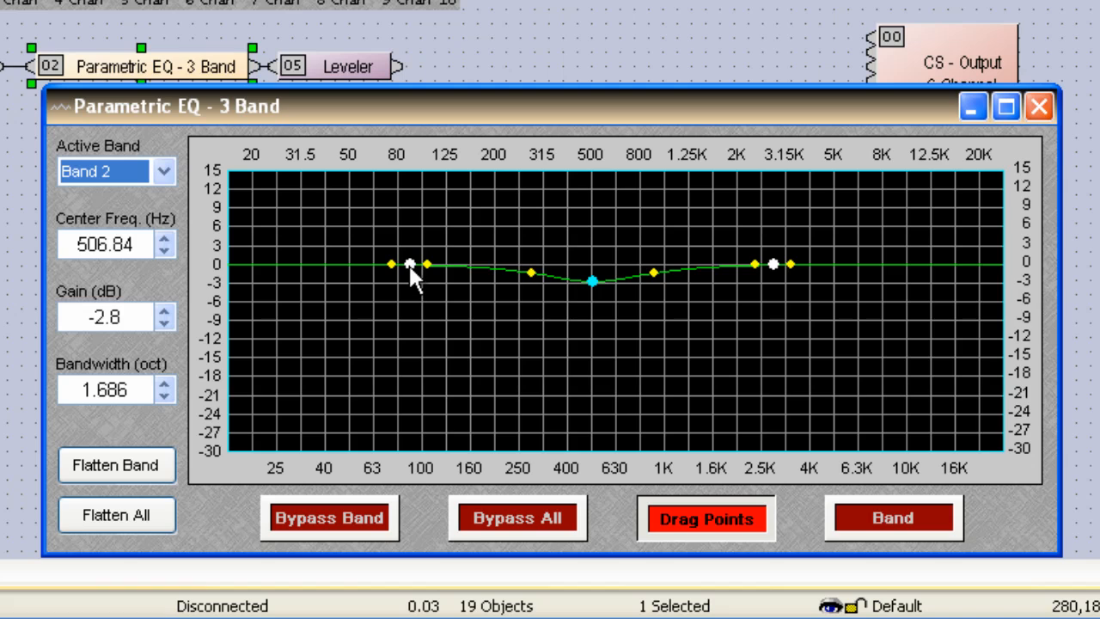
# Set EQ band 1 to about 134 Hz, -8.5 dB and 0.353 octave, and move band 2 to about 283 Hz at -4.0 dB.
pyautogui.moveTo(410, 264); pyautogui.dragTo(464, 290)
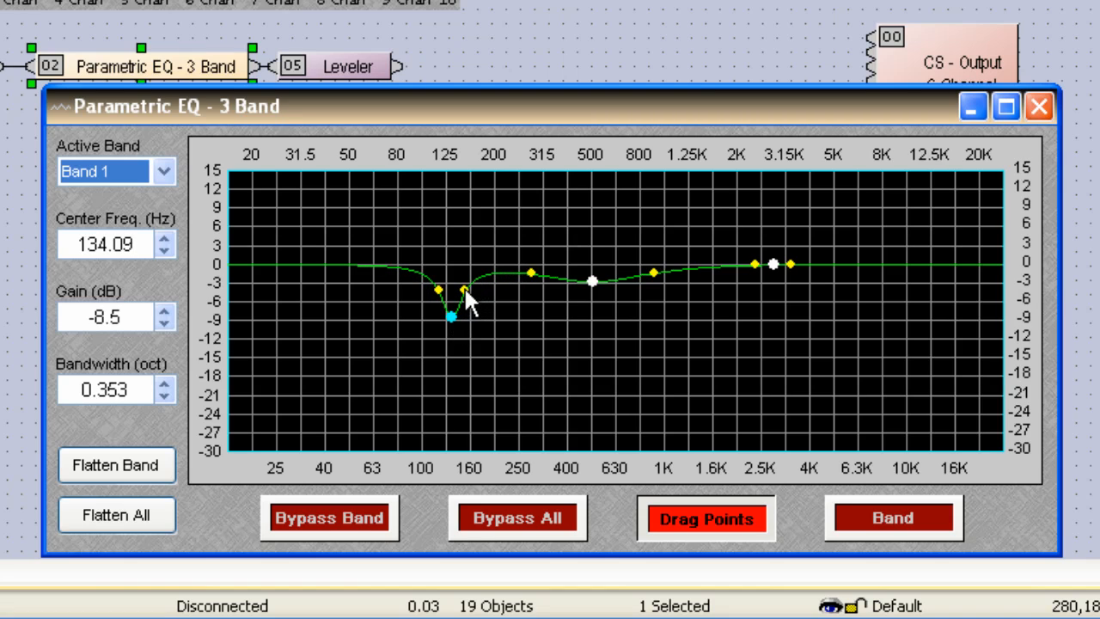
pyautogui.moveTo(592, 282); pyautogui.dragTo(530, 284)
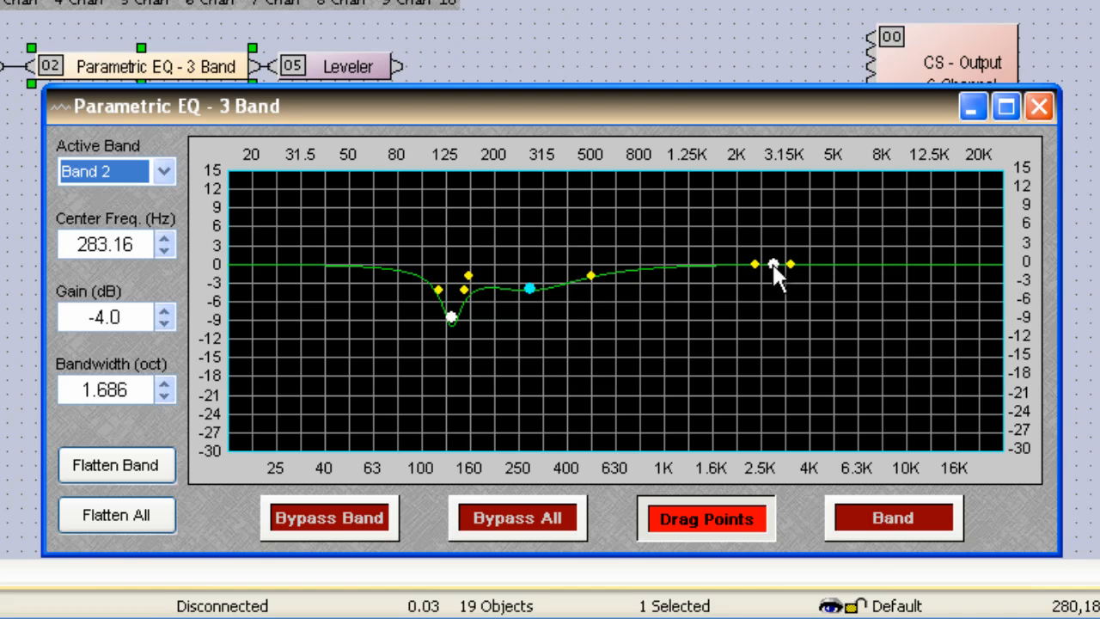
# Set EQ band 3 to about 3810 Hz, -4.9 dB and 0.431 octave, and close the equalizer settings.
pyautogui.moveTo(773, 264); pyautogui.dragTo(807, 299)
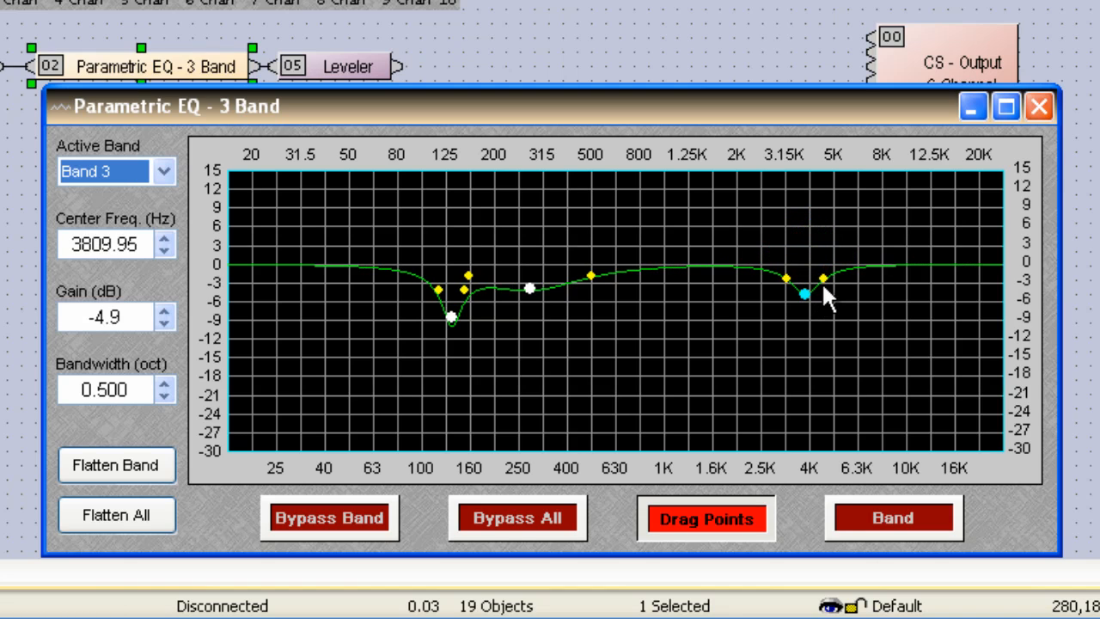
pyautogui.moveTo(825, 278); pyautogui.dragTo(821, 278)
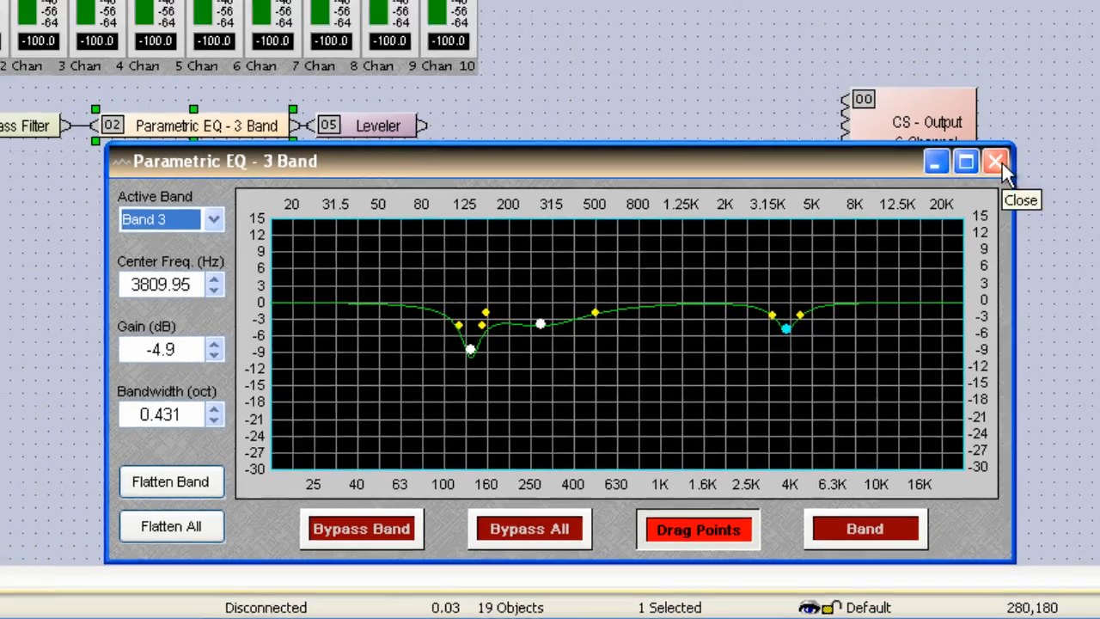
pyautogui.click(1040, 107)
# Open the Leveler's settings and set its threshold to -8 dBu.
pyautogui.click(348, 65)
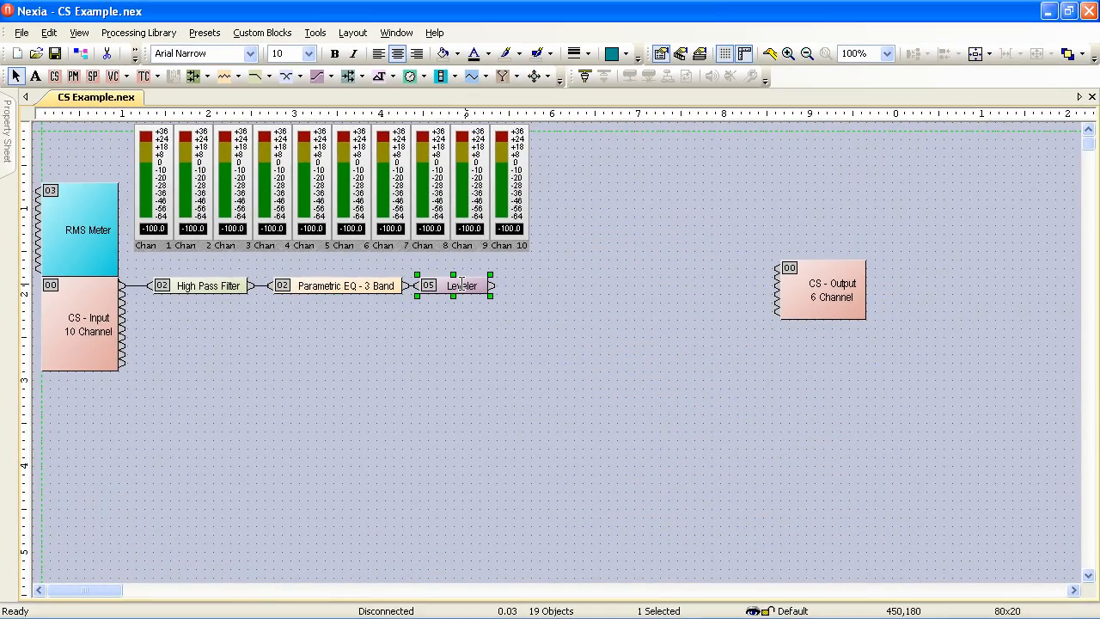
pyautogui.doubleClick(462, 285)
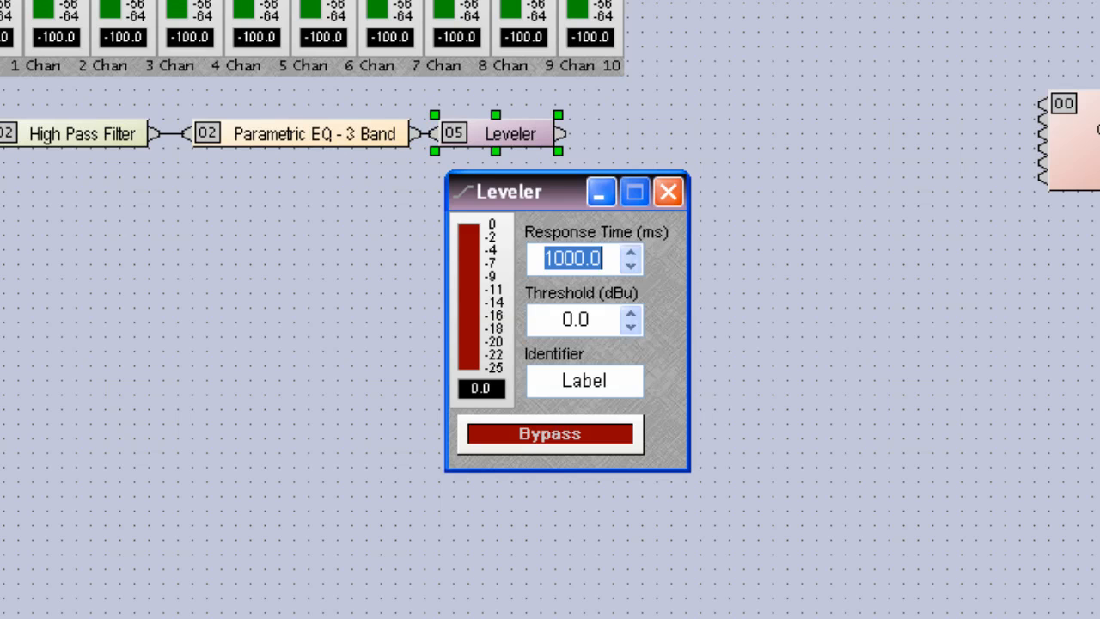
pyautogui.click(825, 344)
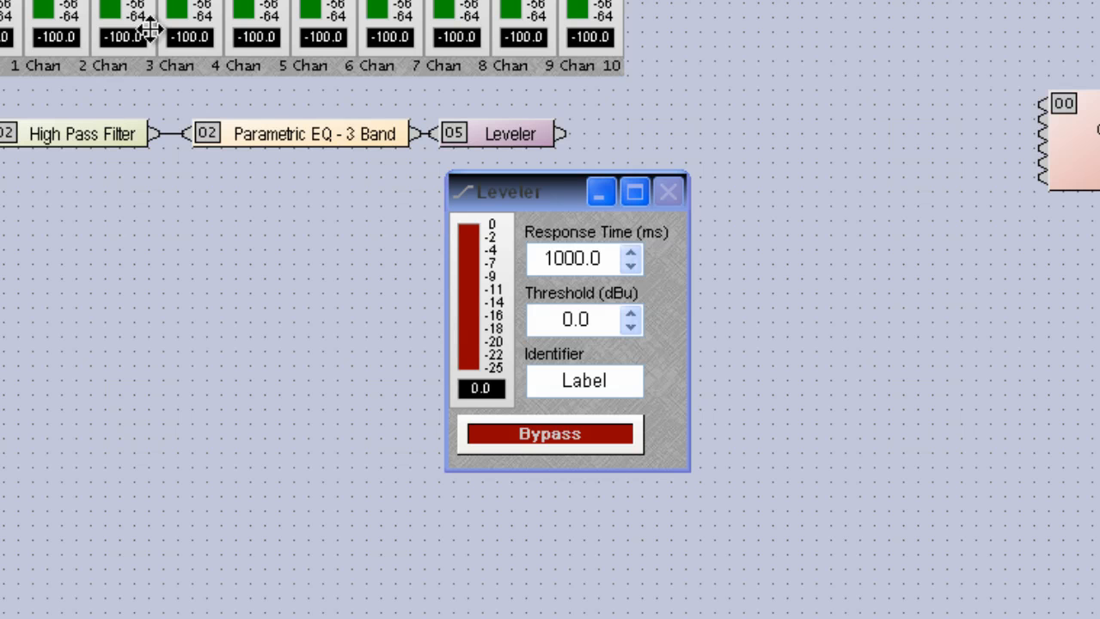
pyautogui.click(478, 192)
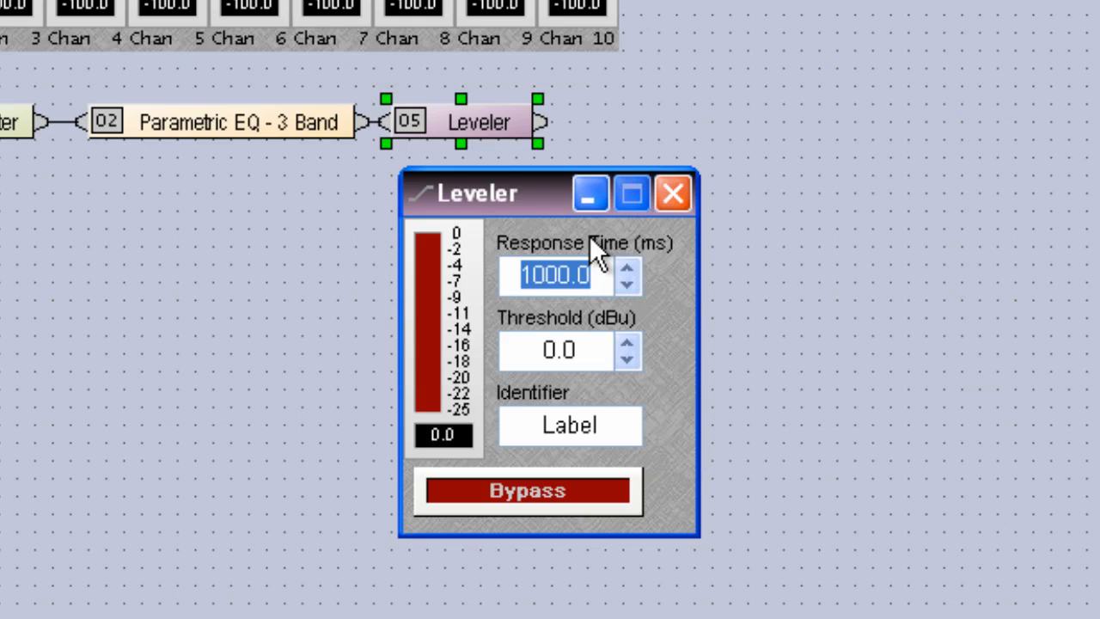
pyautogui.click(592, 354)
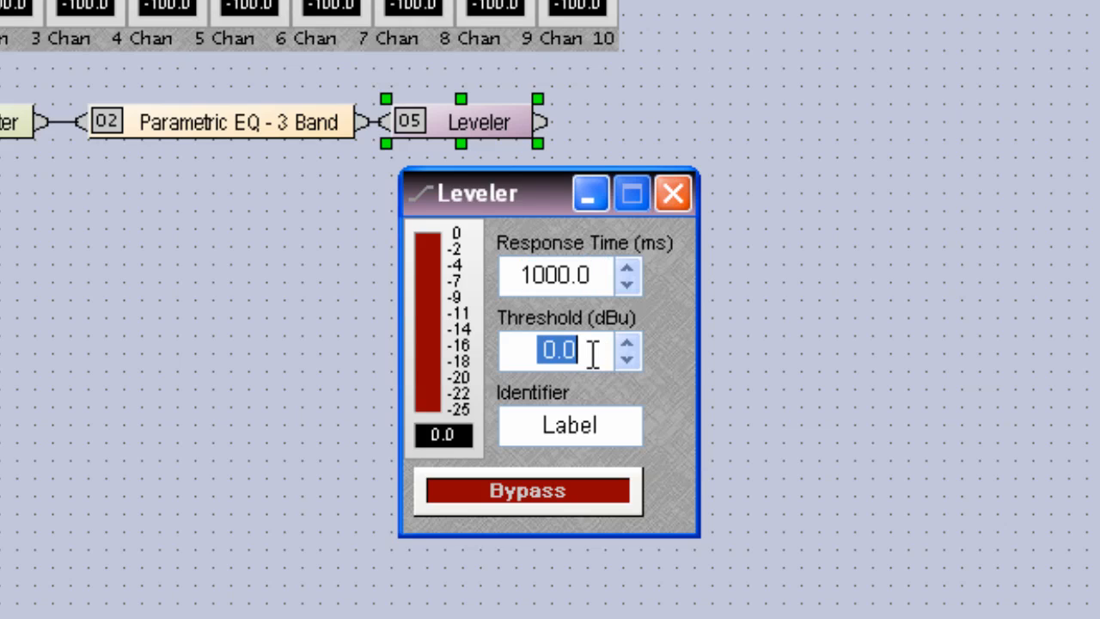
pyautogui.write('-8')
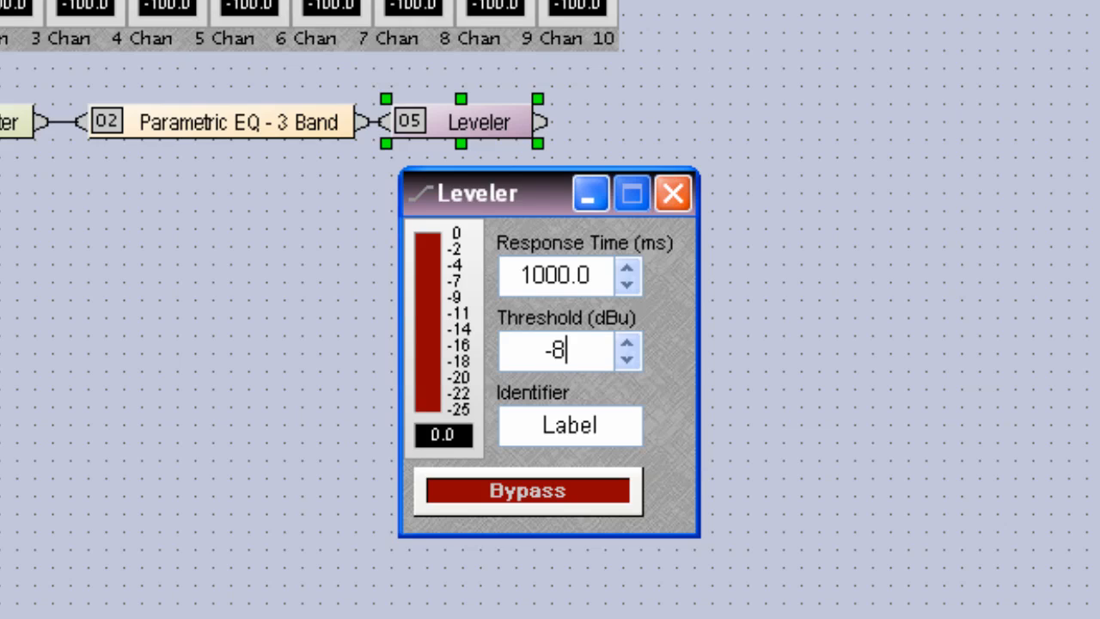
pyautogui.click(601, 286)
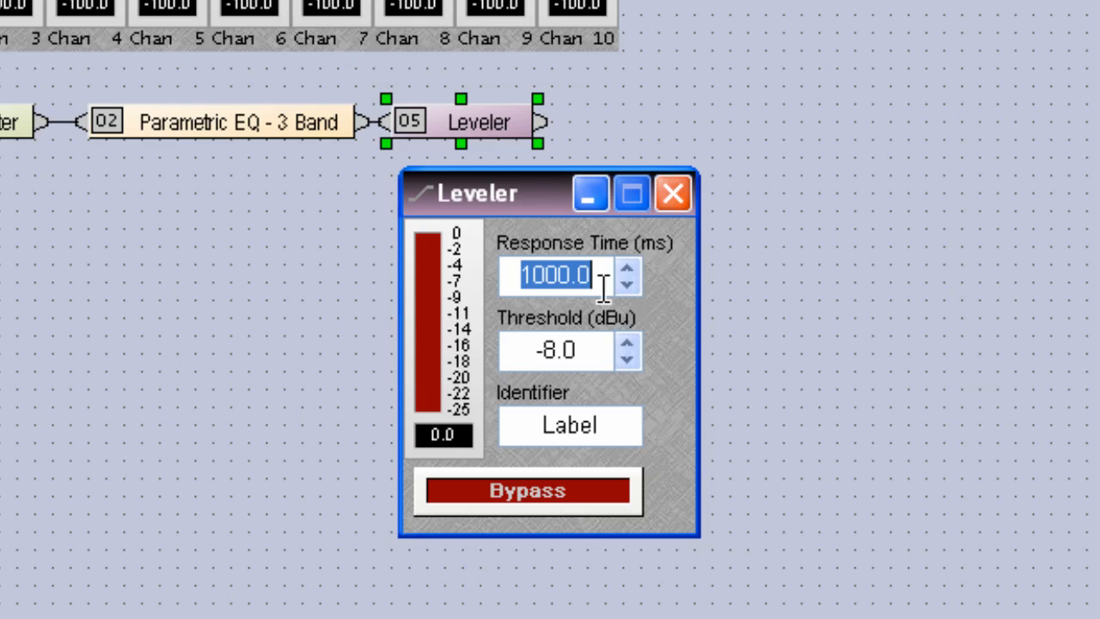
# Set the Leveler's response time to 2000 ms and close its settings.
pyautogui.write('2000')
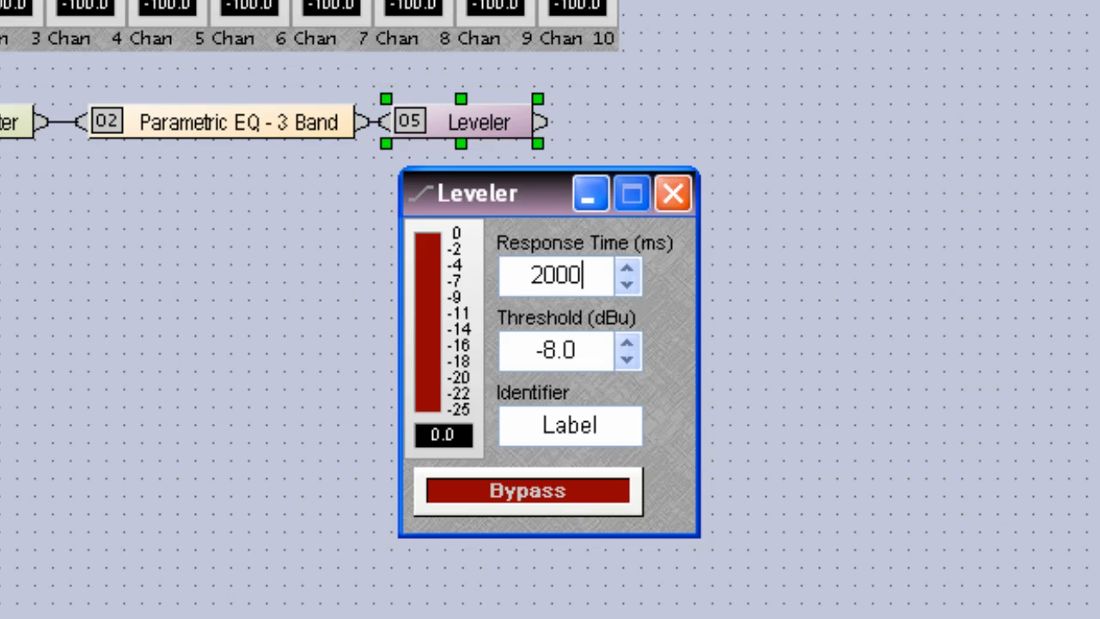
pyautogui.press('Return')
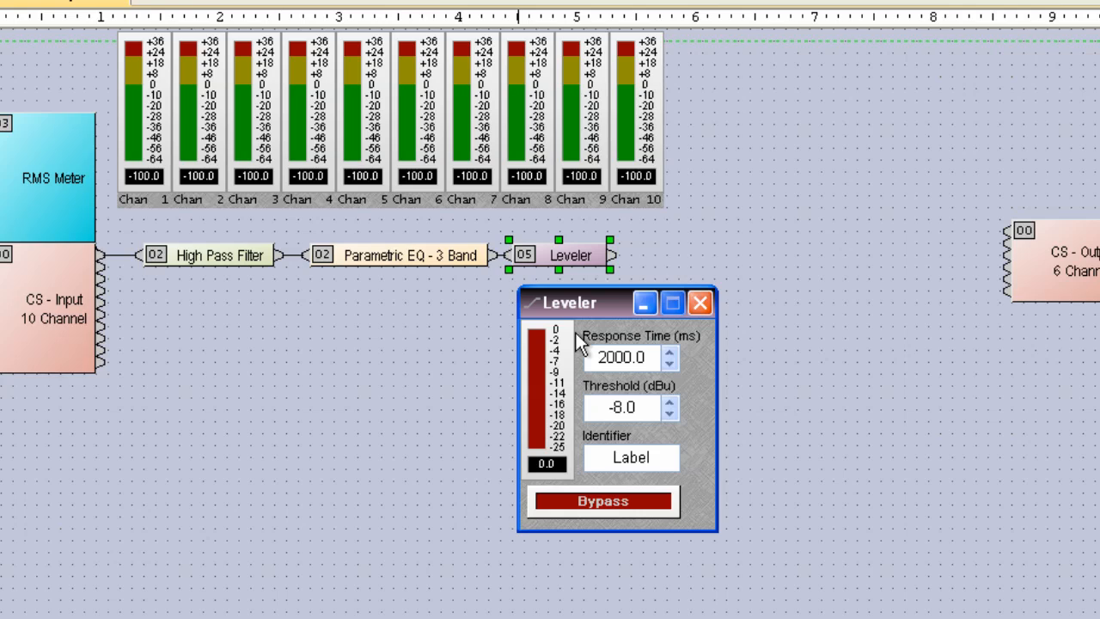
pyautogui.click(698, 304)
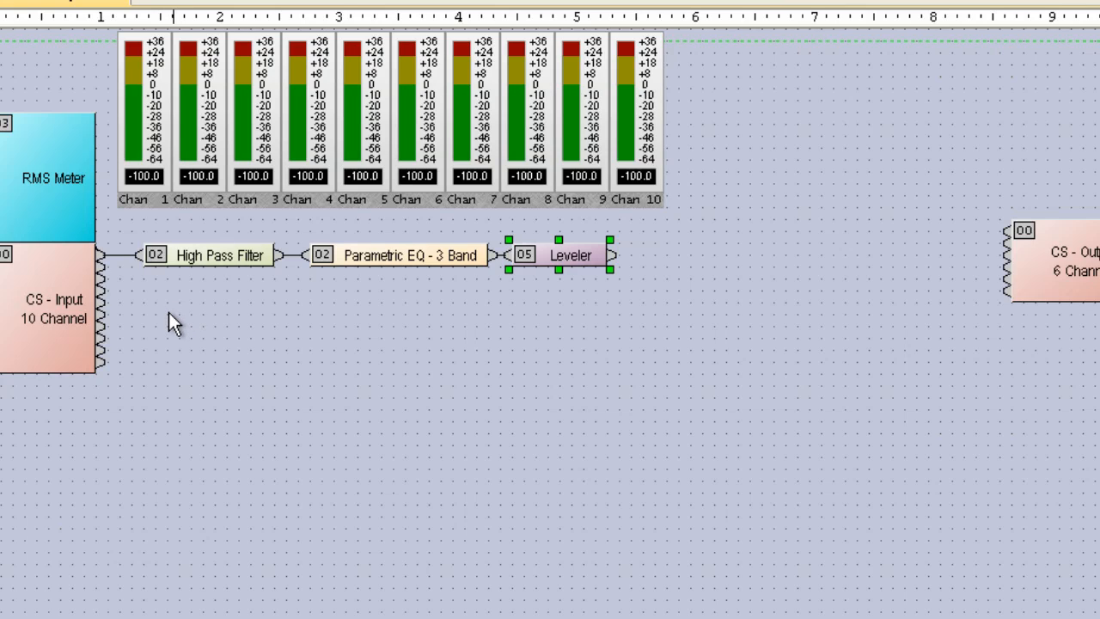
# Copy the chain of High Pass Filter, Parametric EQ and Leveler and paste seven copies of it.
pyautogui.click(398, 255)
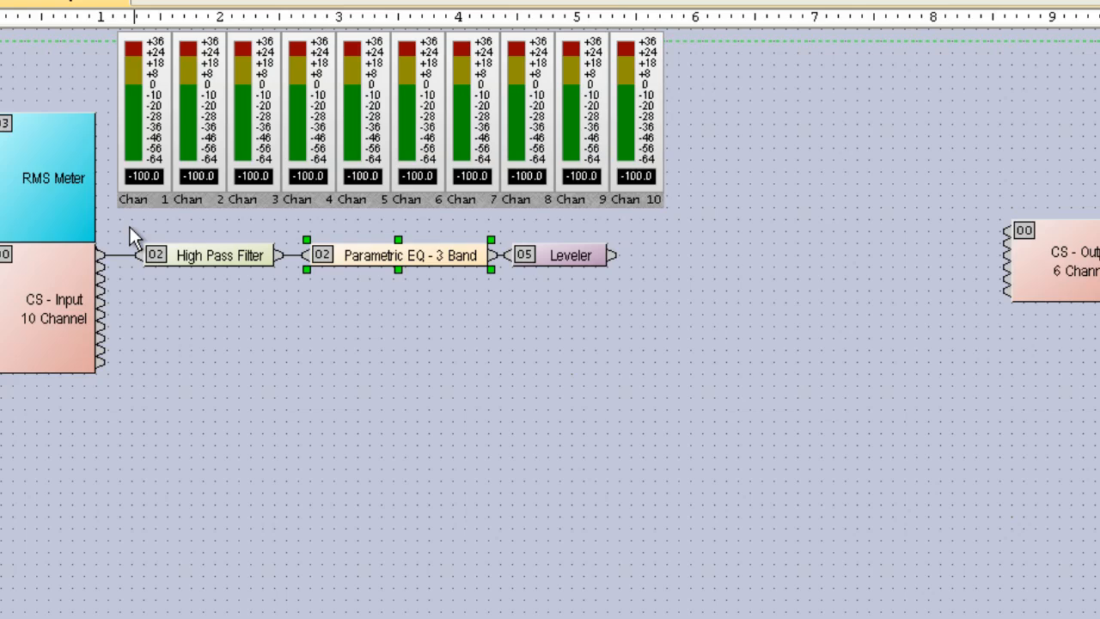
pyautogui.moveTo(130, 227); pyautogui.dragTo(660, 335)
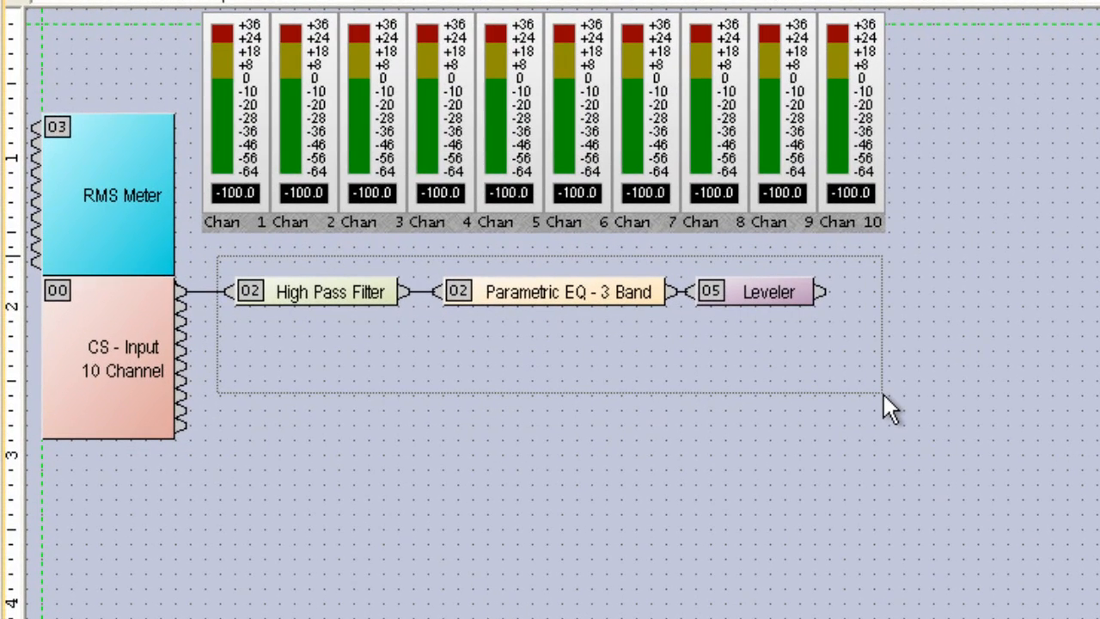
pyautogui.moveTo(884, 394); pyautogui.dragTo(884, 394)
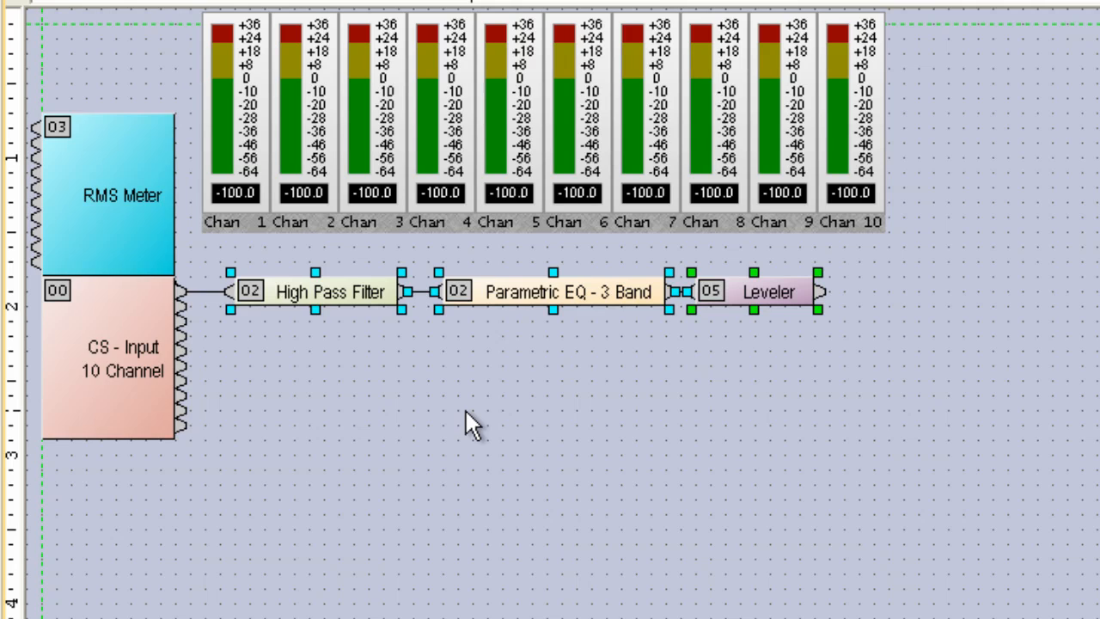
pyautogui.hotkey('ctrl', 'v')
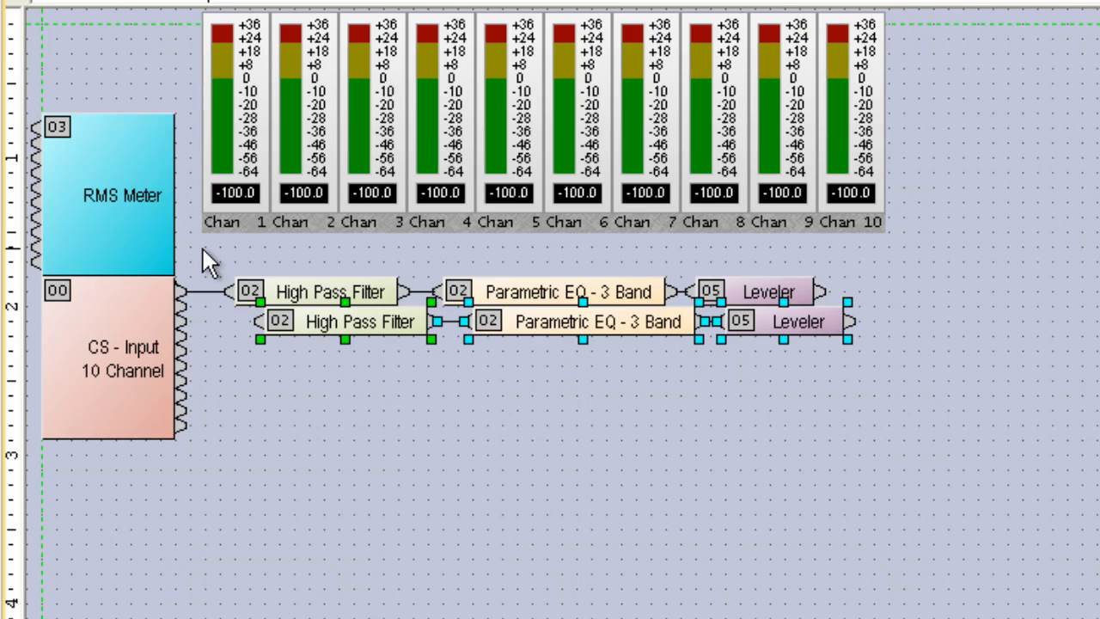
# Select all original and pasted High Pass Filters and arrange them with Pack Left into a single column.
pyautogui.moveTo(203, 249); pyautogui.dragTo(467, 384)
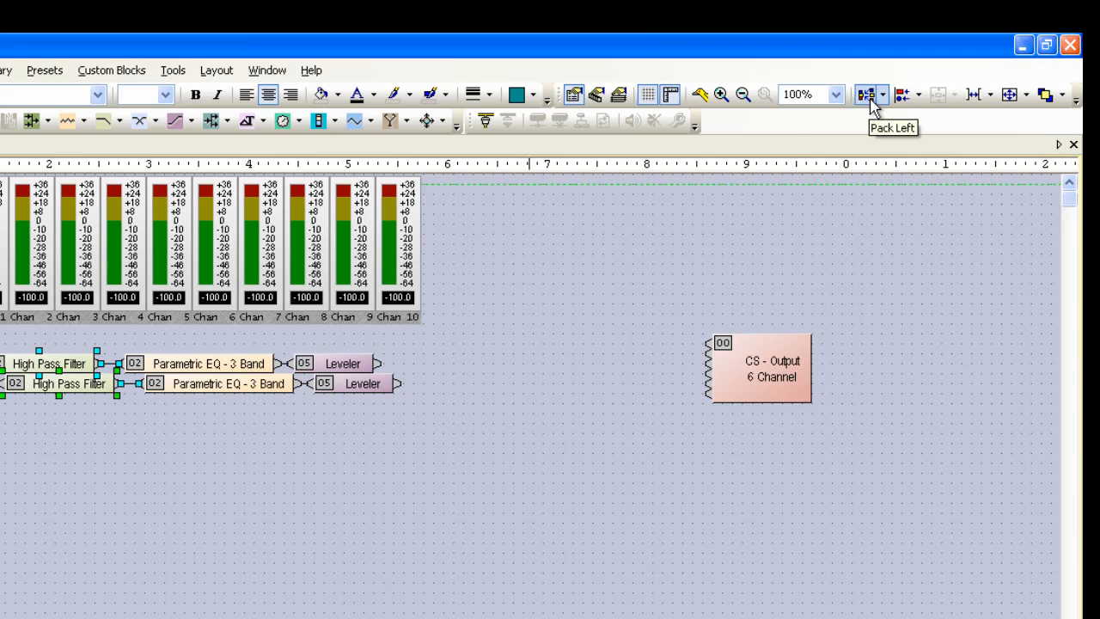
pyautogui.click(882, 95)
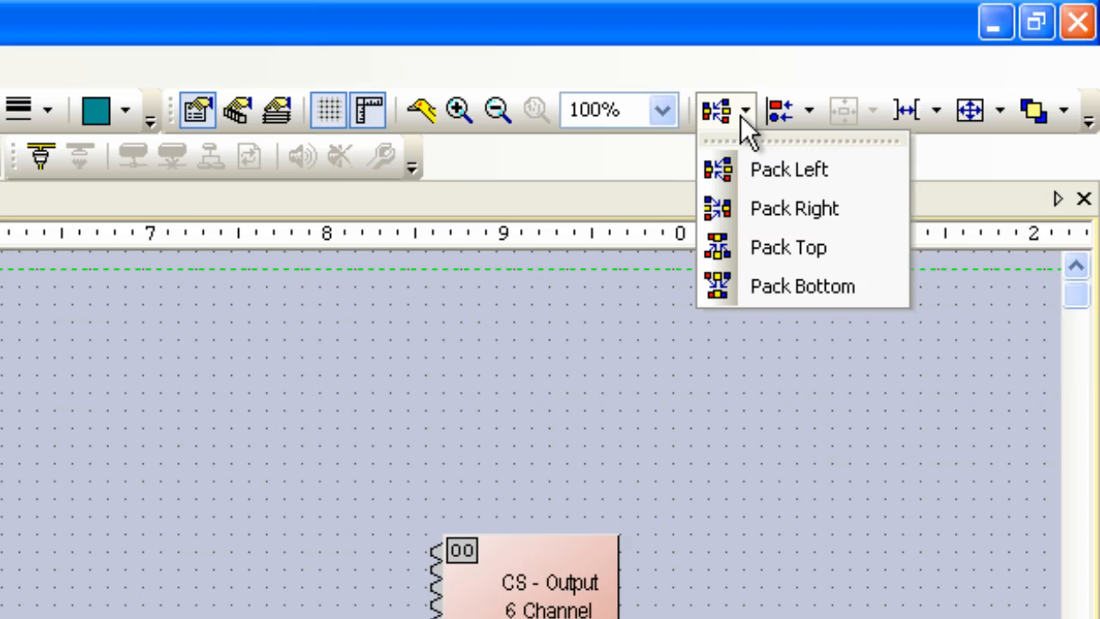
pyautogui.click(722, 117)
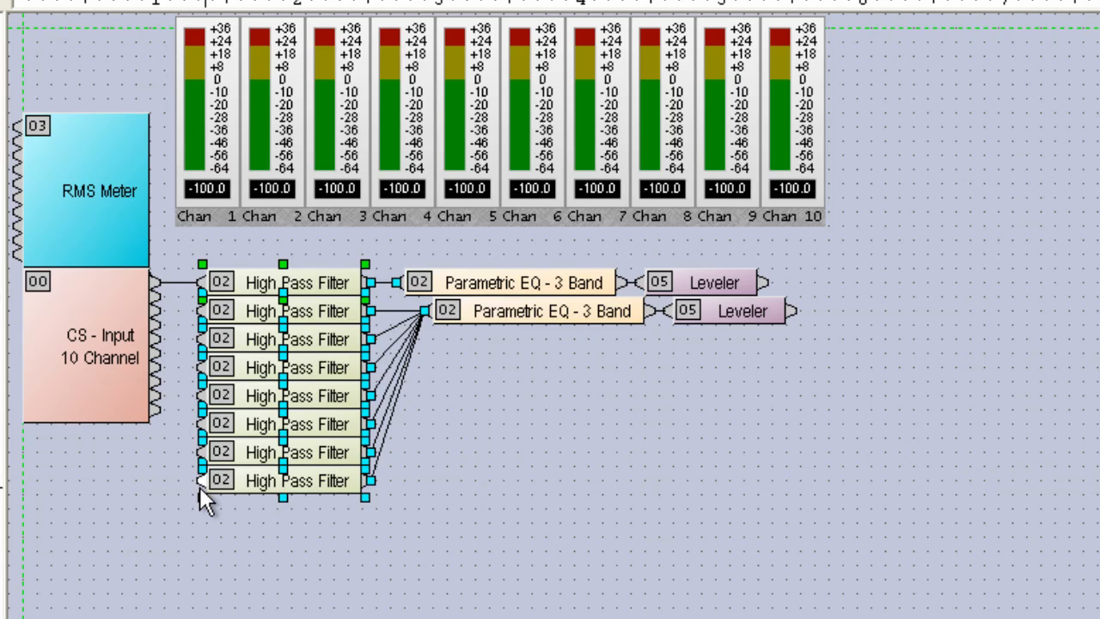
# Pack all the Parametric EQ blocks and then all the Leveler blocks into columns beside the High Pass Filters.
pyautogui.click(392, 250)
pyautogui.moveTo(390, 250); pyautogui.dragTo(671, 406)
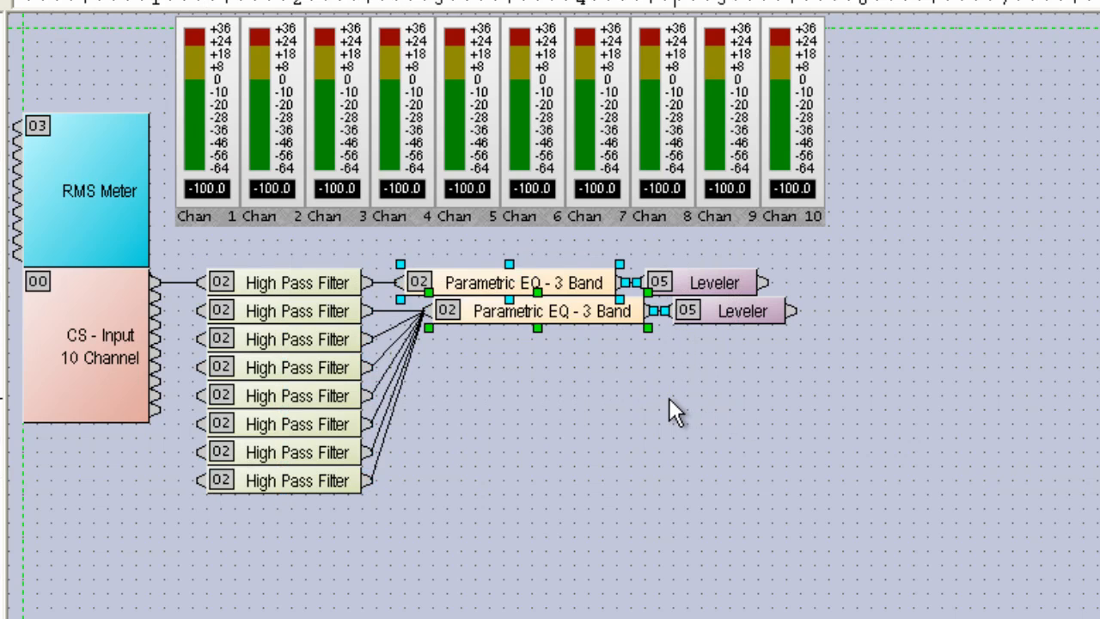
pyautogui.hotkey('ctrl', 'v')
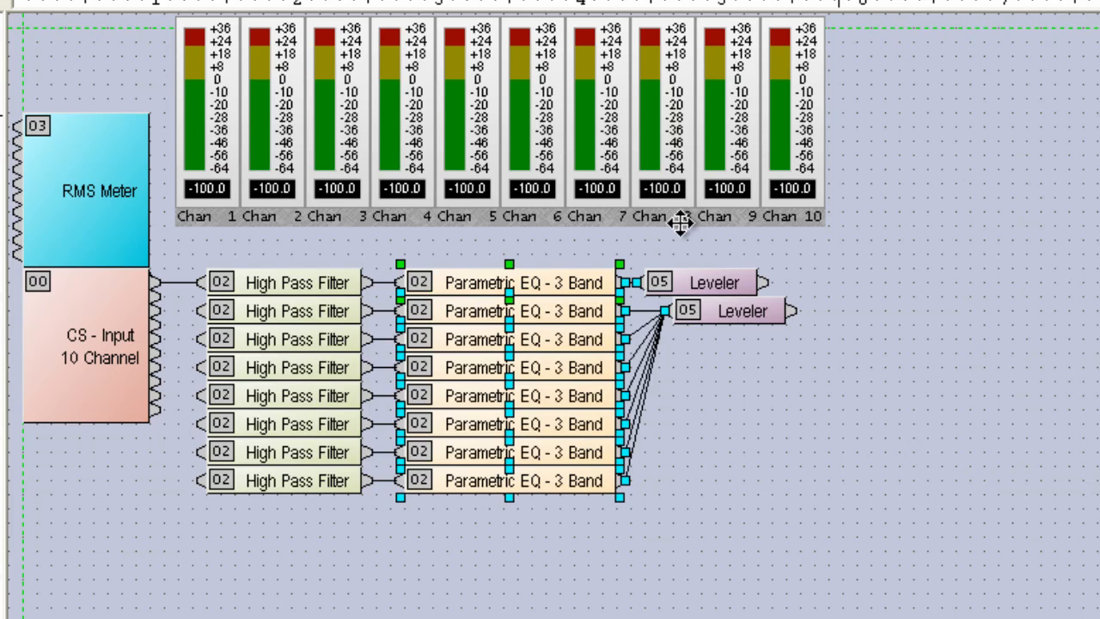
pyautogui.moveTo(628, 254); pyautogui.dragTo(848, 365)
pyautogui.hotkey('ctrl', 'v')
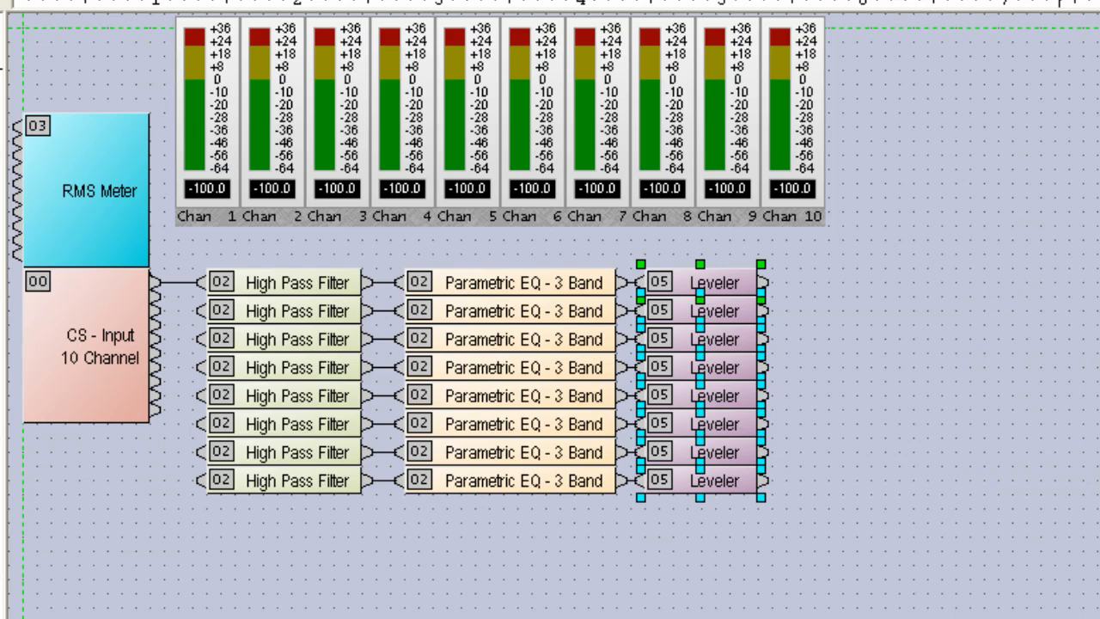
# Wire CS input channels 2 through 8 to the inputs of the seven unconnected High Pass Filters.
pyautogui.moveTo(219, 512); pyautogui.dragTo(166, 295)
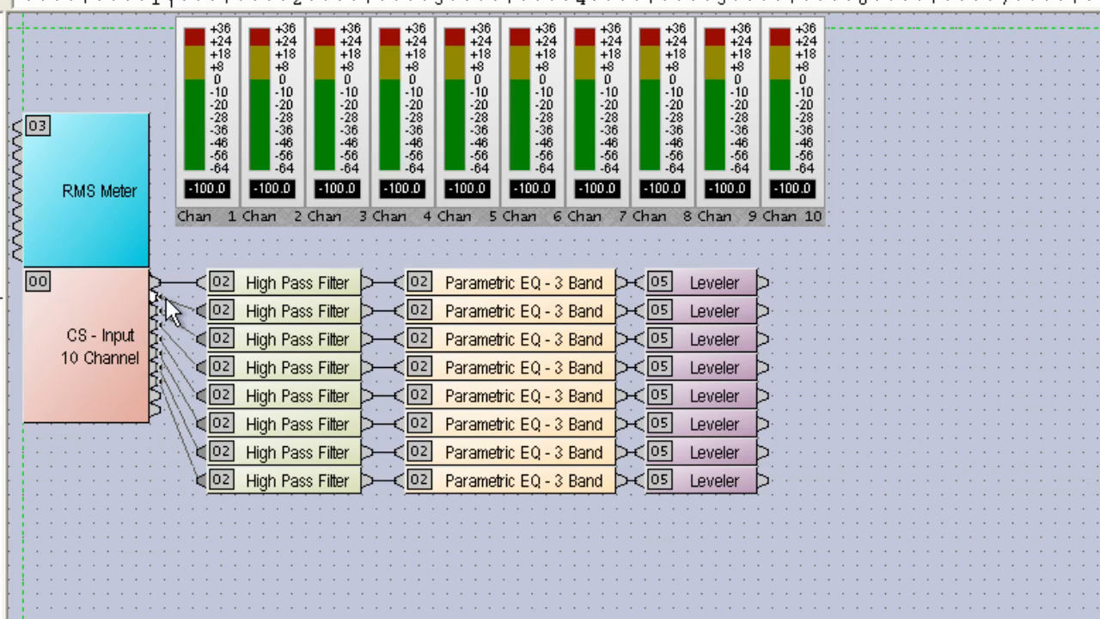